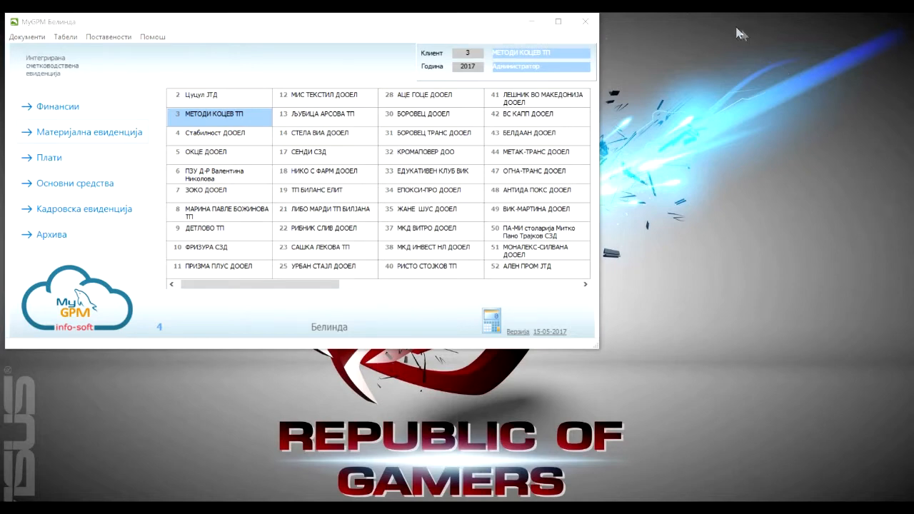
Open Материјална евиденција and load receipt 10 of the supplier receipts for warehouse M2.
click(76, 133)
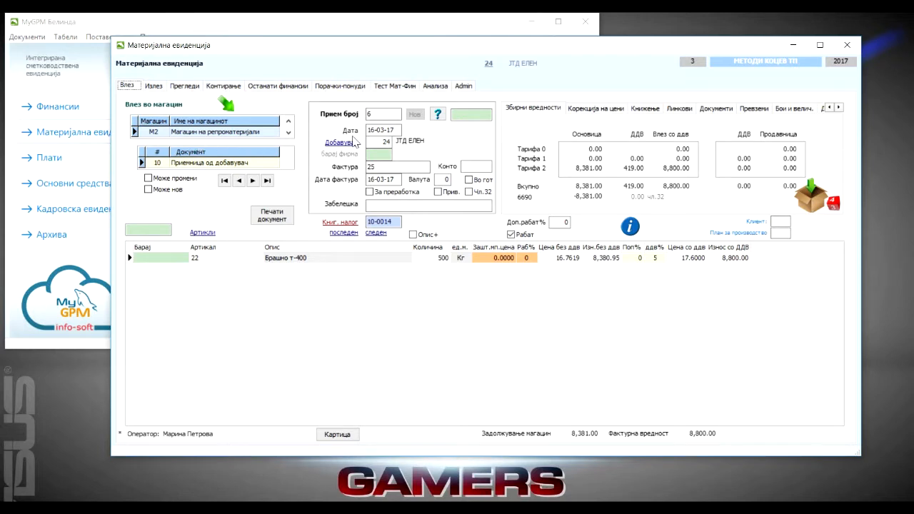
click(437, 114)
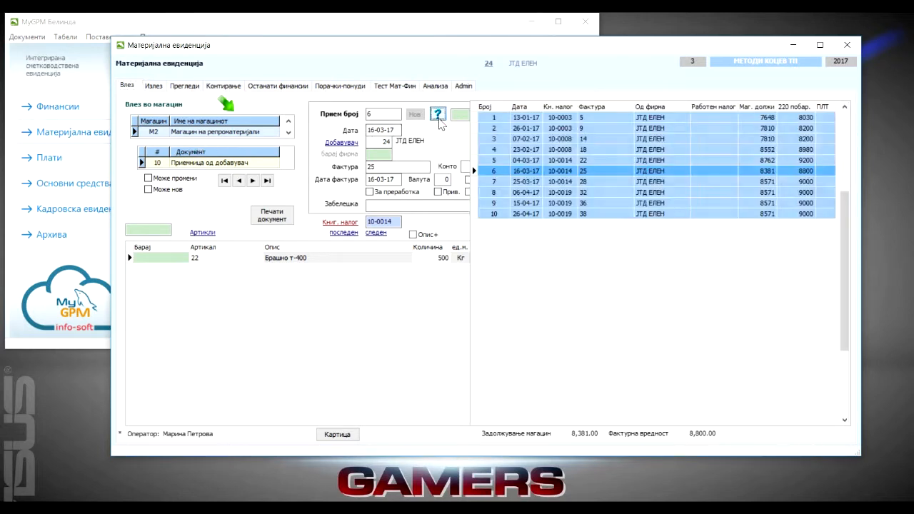
double_click(551, 213)
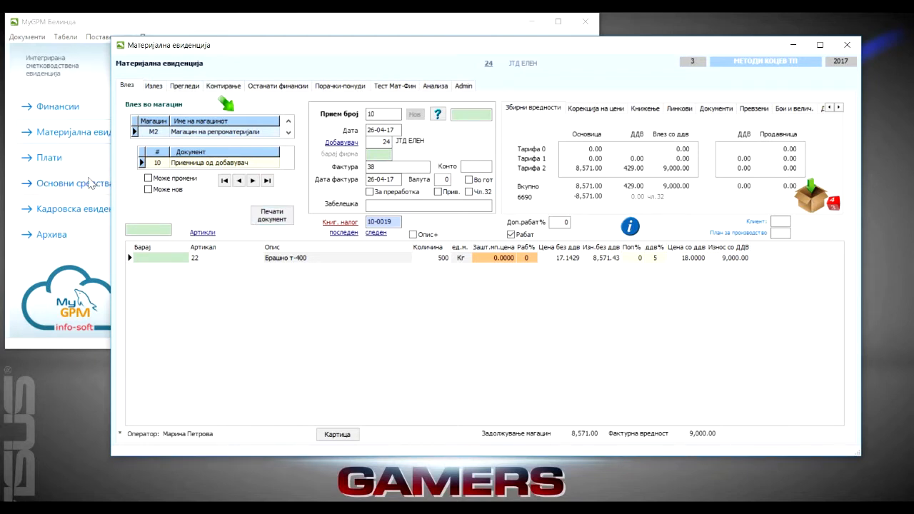
click(65, 37)
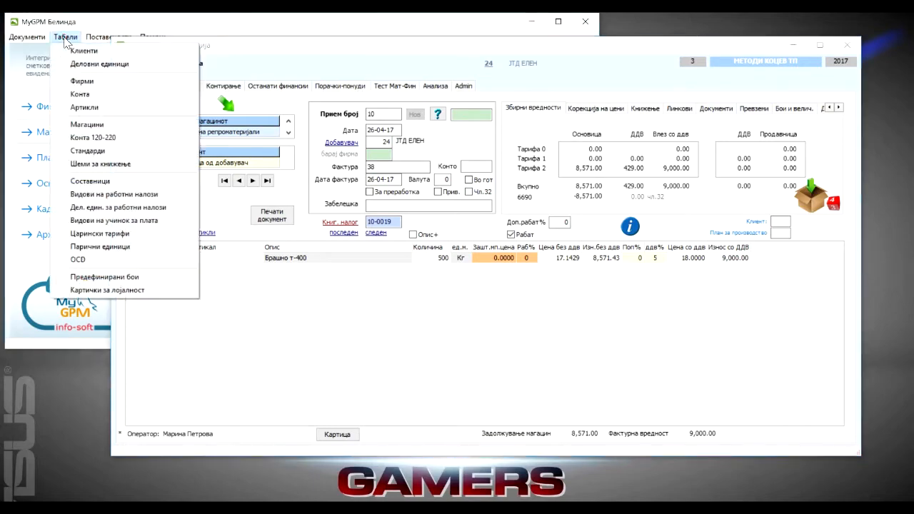
click(84, 165)
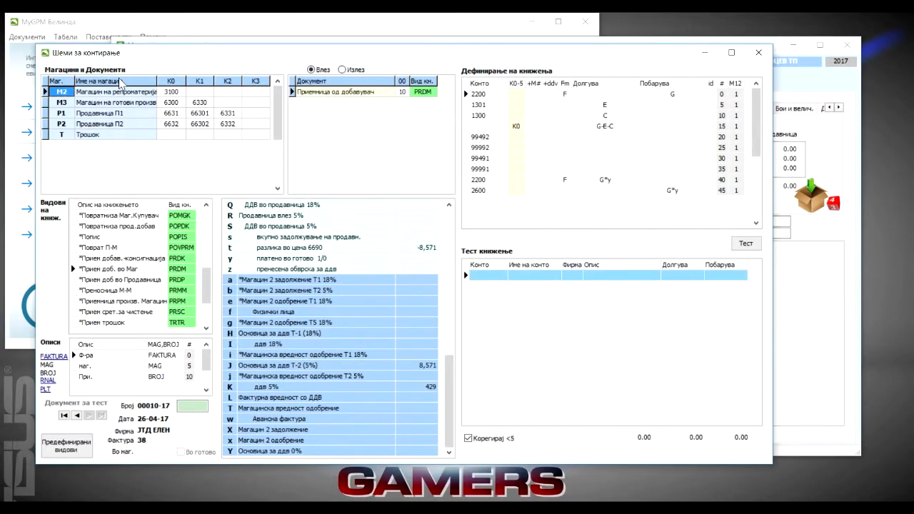
drag(127, 57, 148, 107)
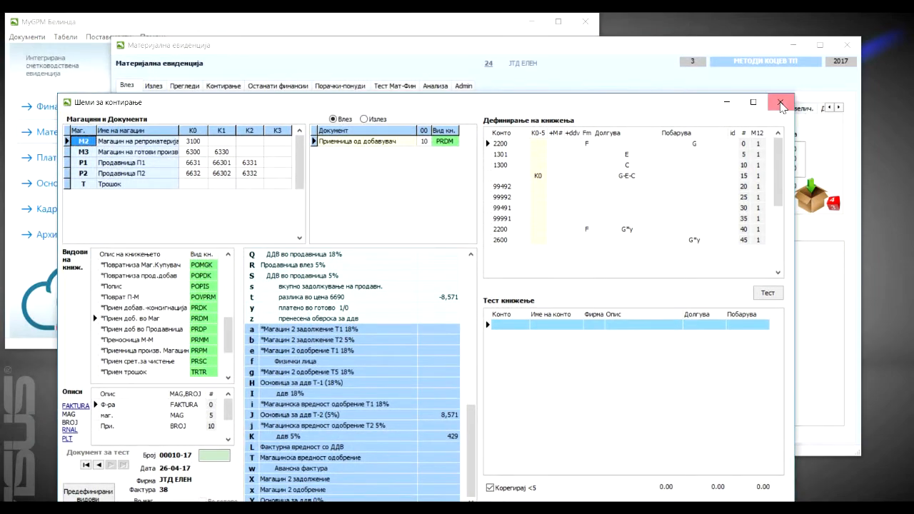
click(780, 104)
click(66, 38)
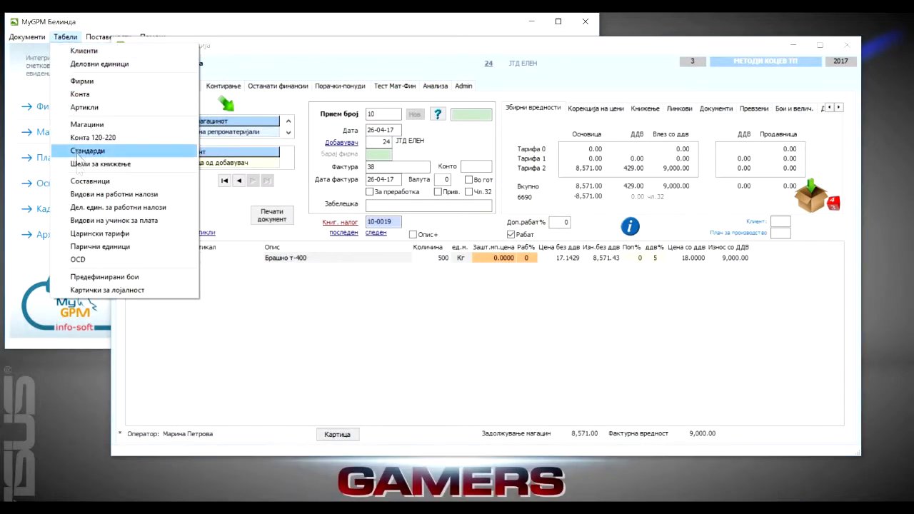
click(116, 166)
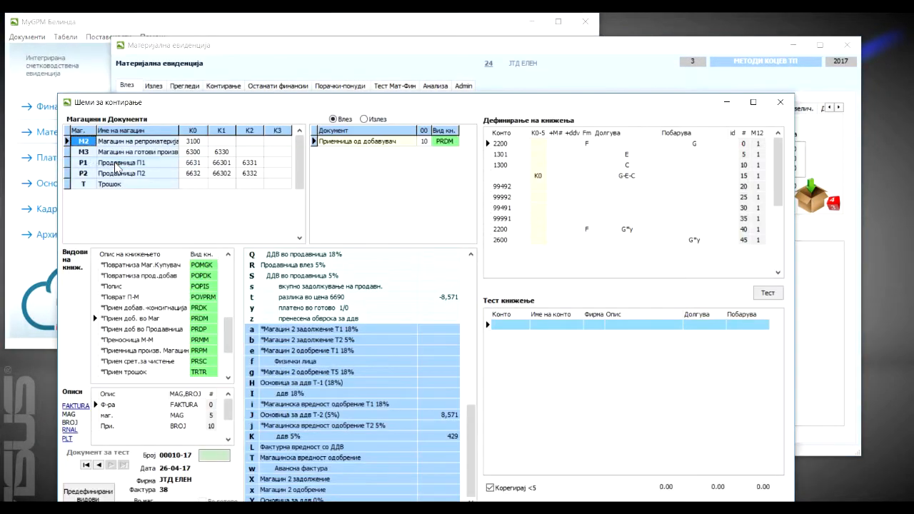
drag(233, 41, 525, 75)
click(371, 75)
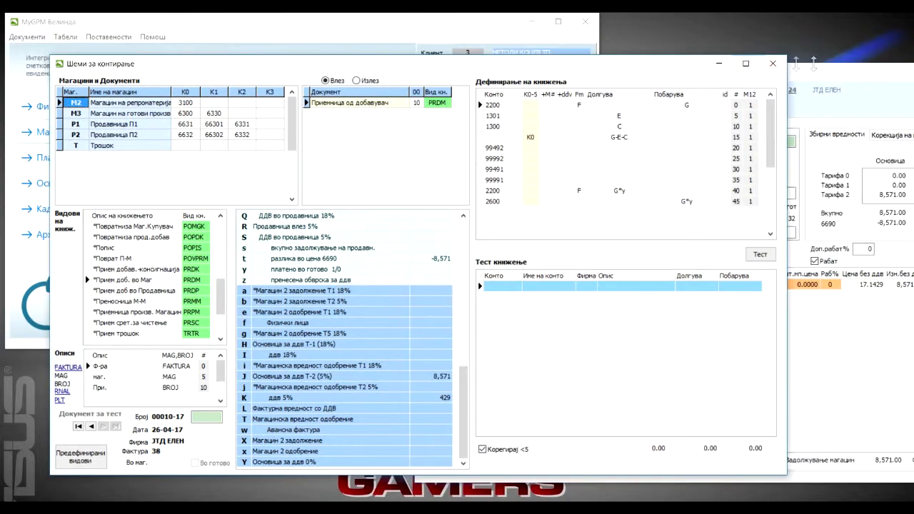
click(774, 64)
Move the Материјална евиденција window aside and open the Шеми за книжење table for client 3.
drag(530, 80, 727, 72)
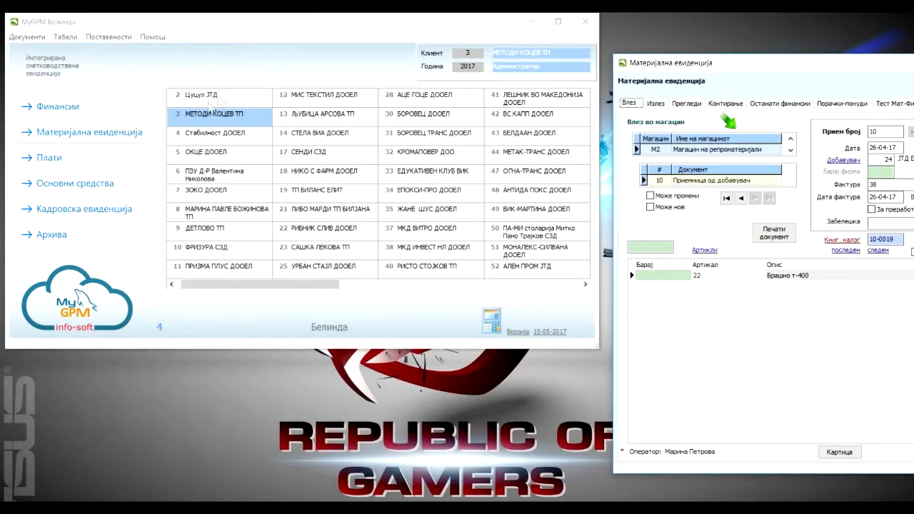
click(564, 284)
click(566, 285)
drag(538, 284, 290, 279)
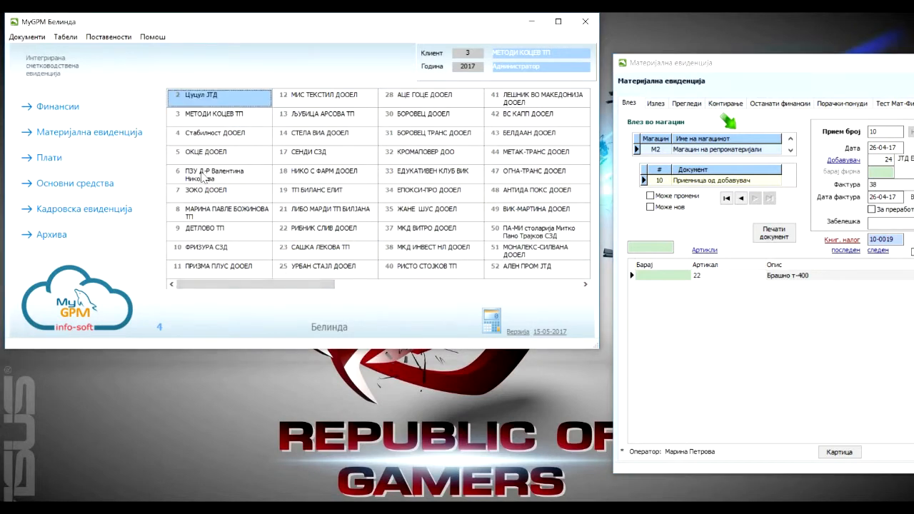
click(194, 117)
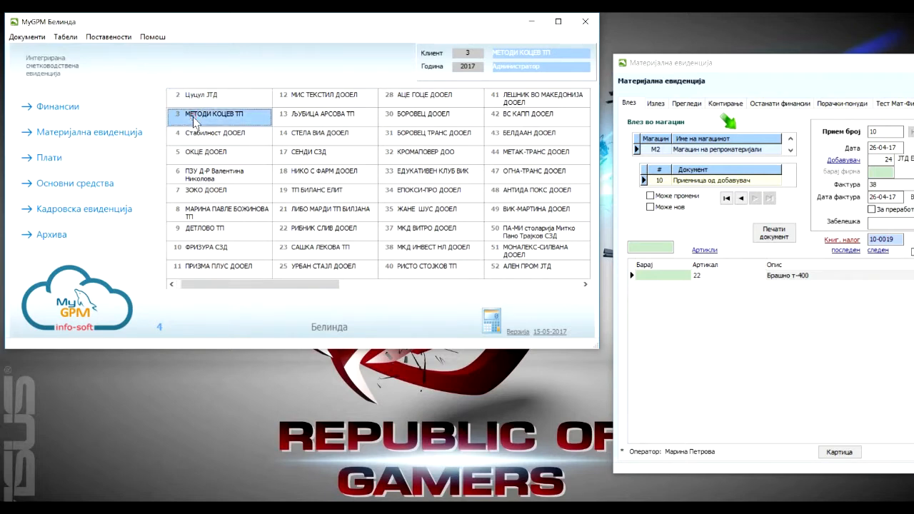
click(60, 39)
click(100, 164)
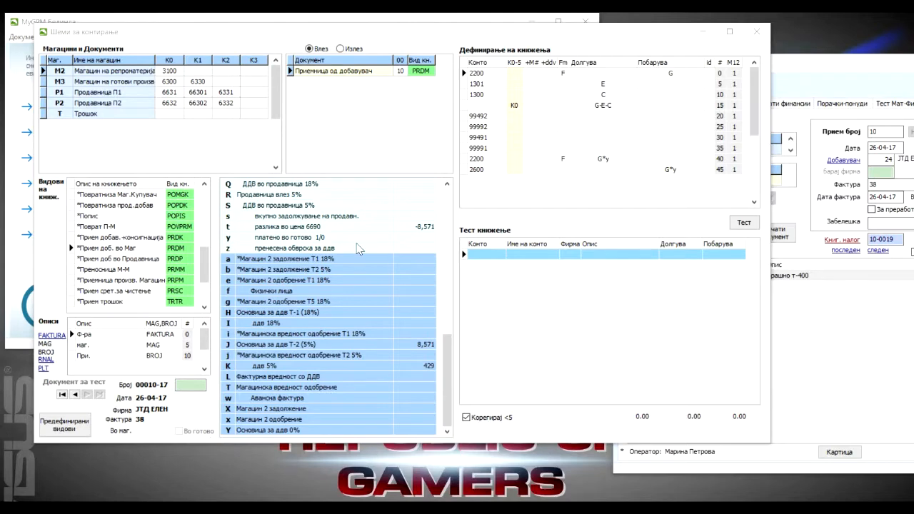
Browse the warehouses in the posting schemes to review their incoming documents, returning to M2.
click(102, 73)
key(Down)
key(Down)
key(Down)
key(Down)
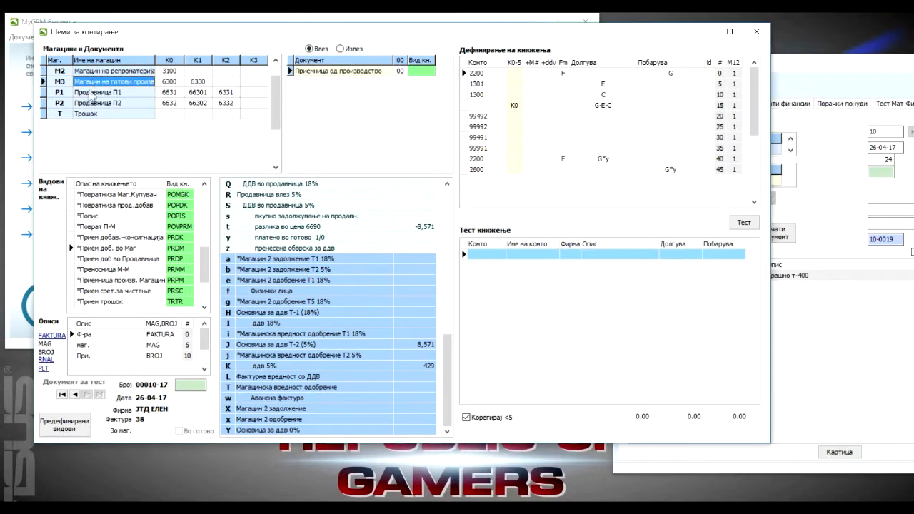
key(Up)
key(Up)
key(Up)
key(Up)
Compare the Влез and Излез documents of warehouses M2 and M3, ending on M2's incoming Приемница од добавувач.
click(340, 49)
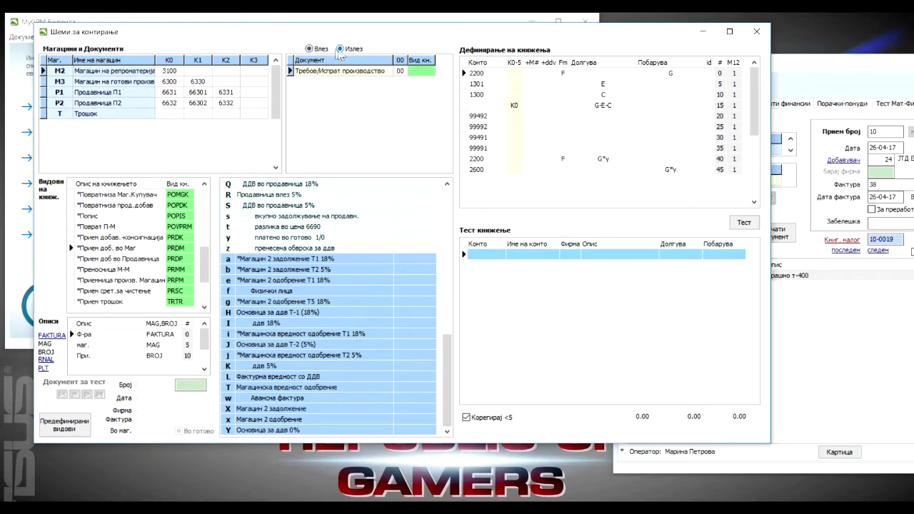
click(310, 49)
click(339, 49)
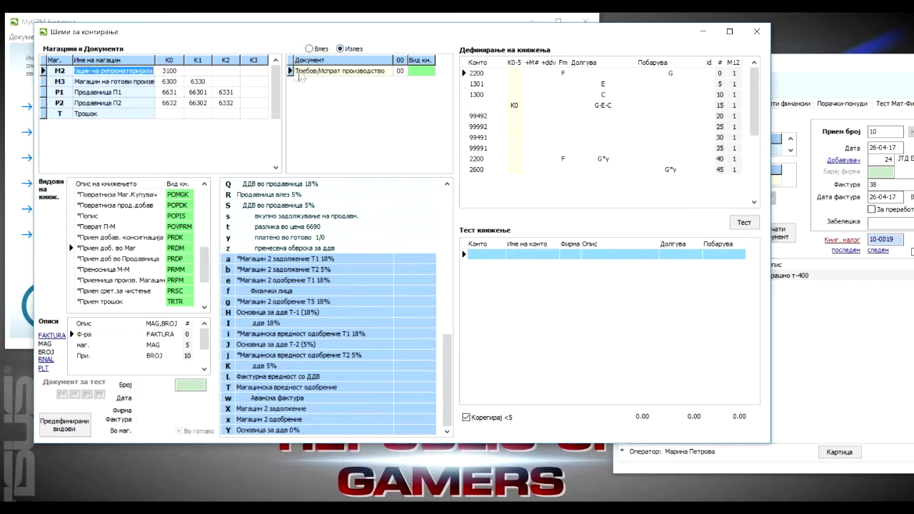
click(315, 72)
click(130, 81)
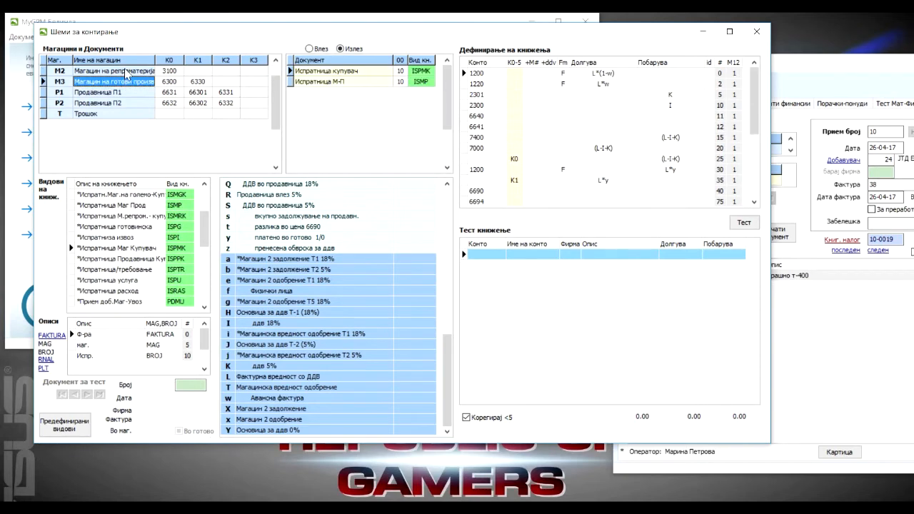
click(127, 71)
click(309, 48)
click(357, 73)
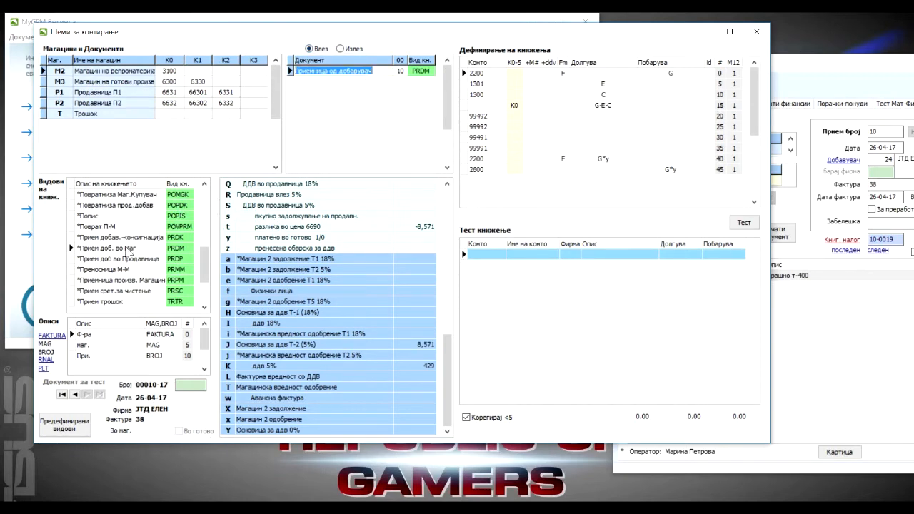
Look through the posting types and select PRDM, the type assigned to Приемница од добавувач.
click(204, 201)
click(207, 196)
click(203, 279)
click(203, 287)
click(204, 298)
click(203, 206)
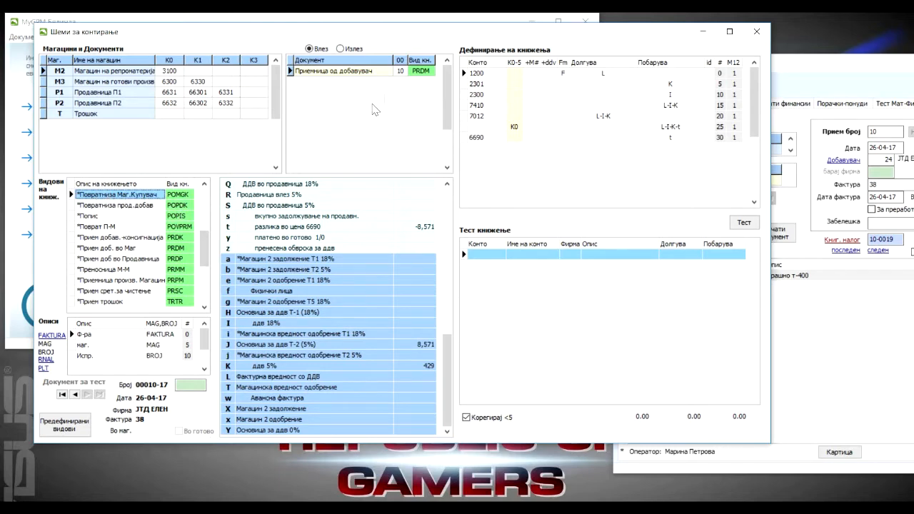
click(419, 71)
click(180, 248)
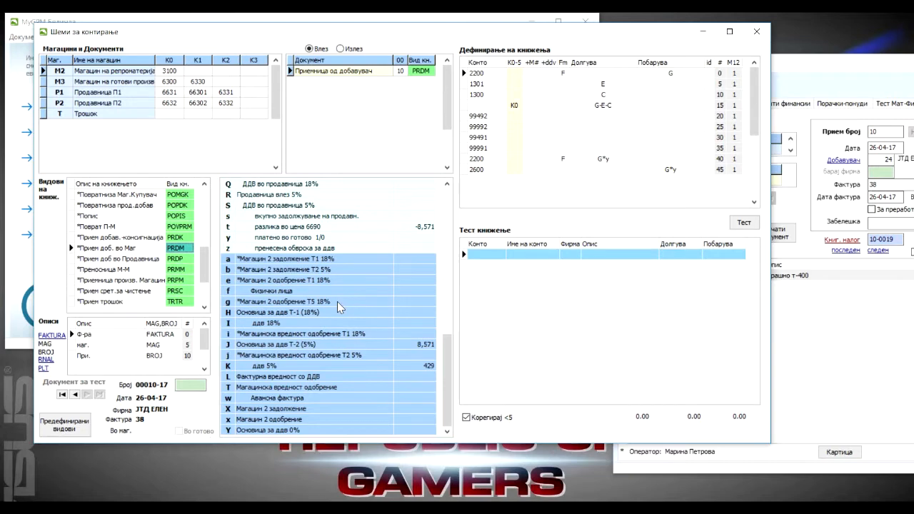
Show the posting variables from A onward and select warehouse M2 with its Приемница од добавувач document.
drag(447, 366, 443, 220)
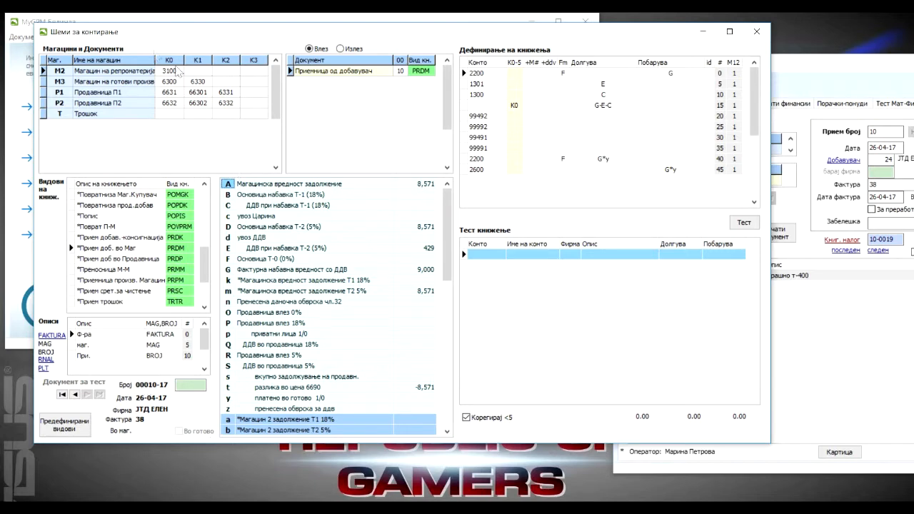
click(87, 73)
click(318, 71)
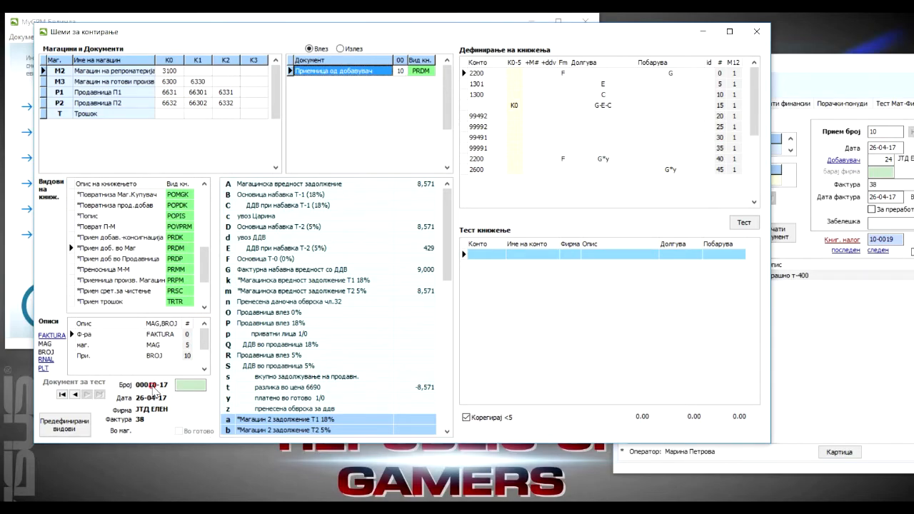
Show the Збирни вредности of receipt 10 in Материјална евиденција and arrange its window beside the posting schemes.
click(788, 68)
drag(788, 69, 338, 50)
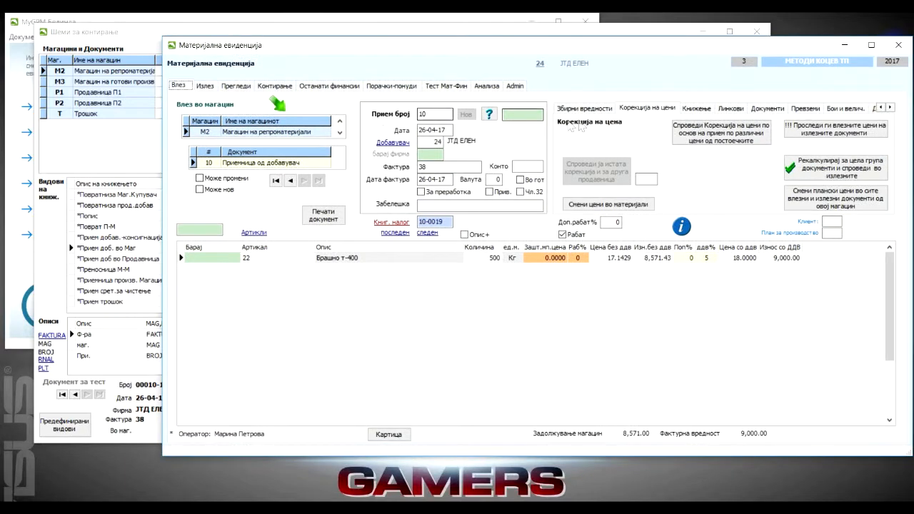
click(584, 107)
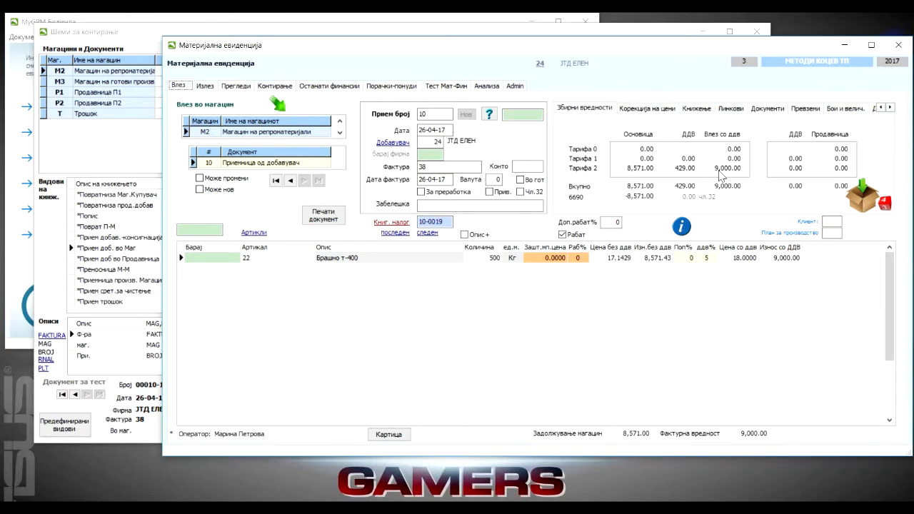
drag(321, 47, 647, 54)
drag(424, 36, 397, 37)
click(750, 60)
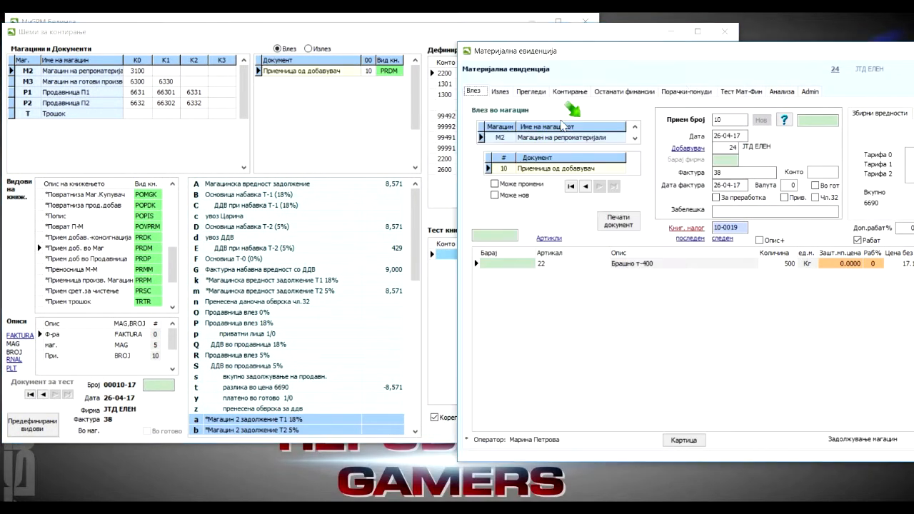
Examine the posting variables and their amounts from A through Y, finishing with the posting type *Прием доб. во Маг selected.
click(415, 206)
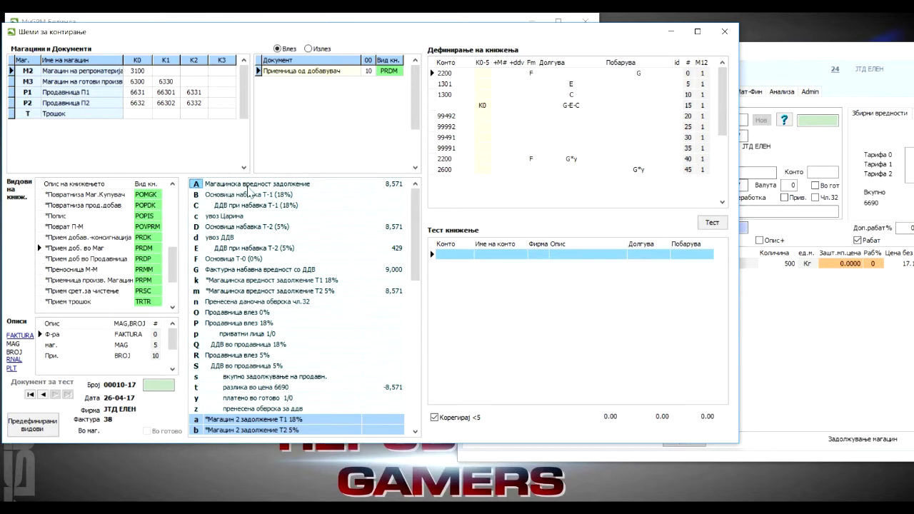
click(393, 184)
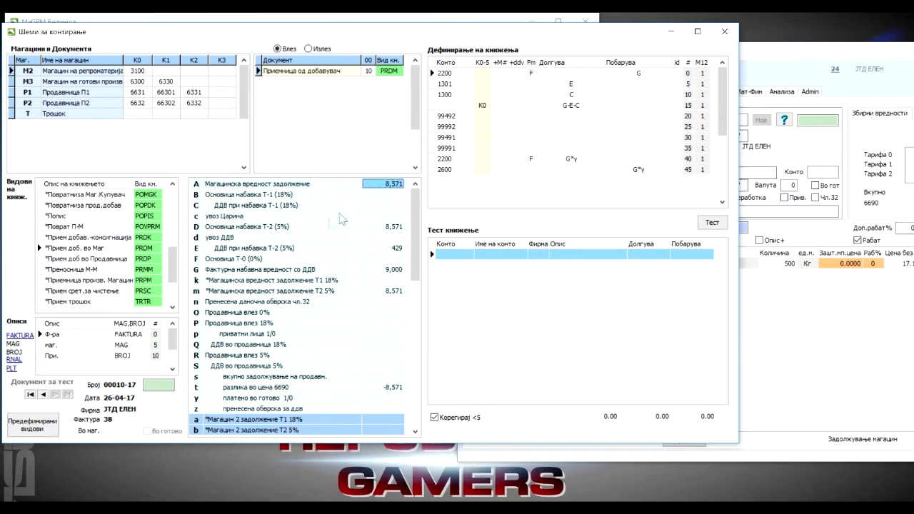
click(272, 227)
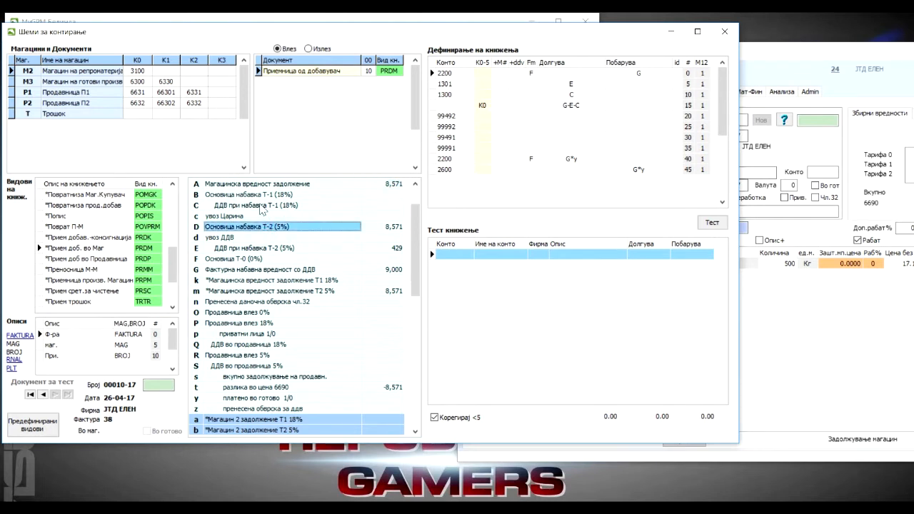
click(262, 206)
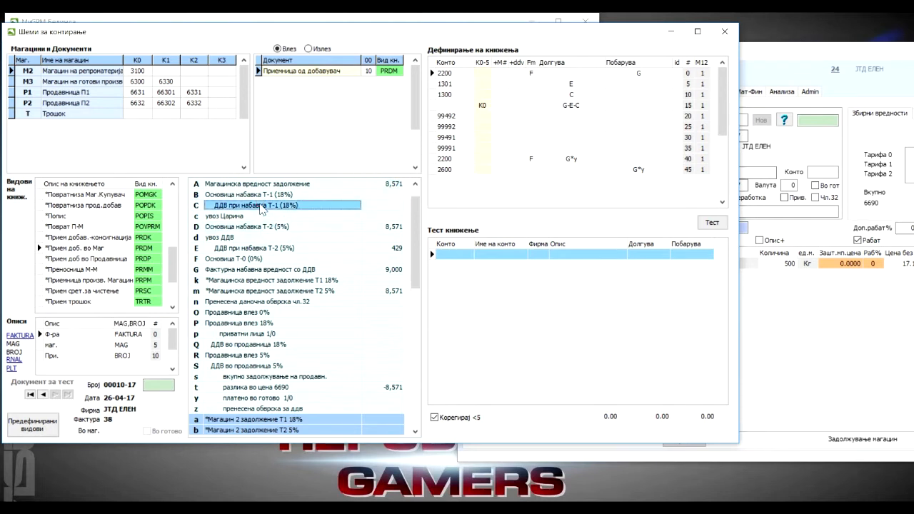
click(253, 261)
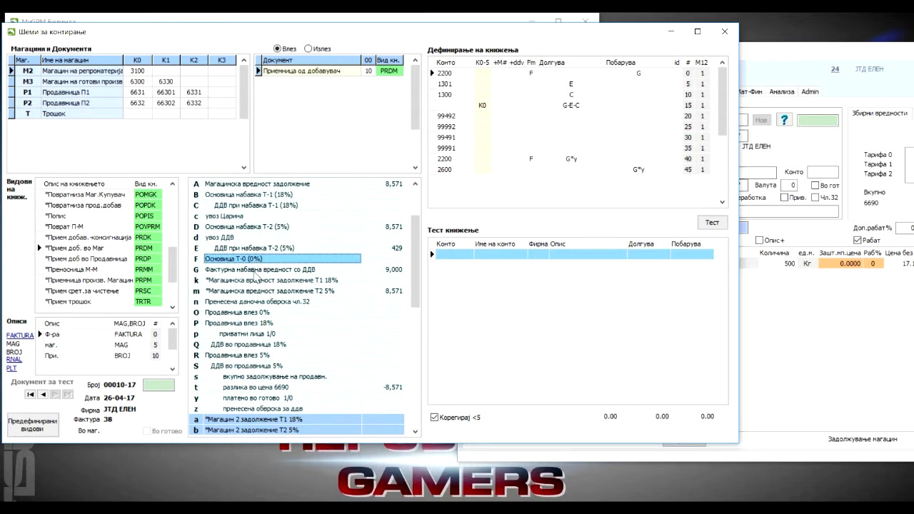
click(256, 270)
click(384, 270)
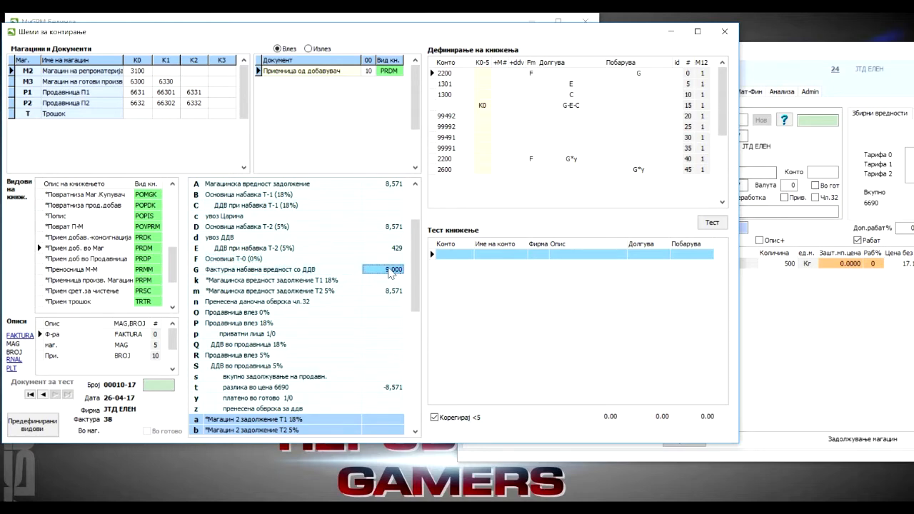
click(244, 248)
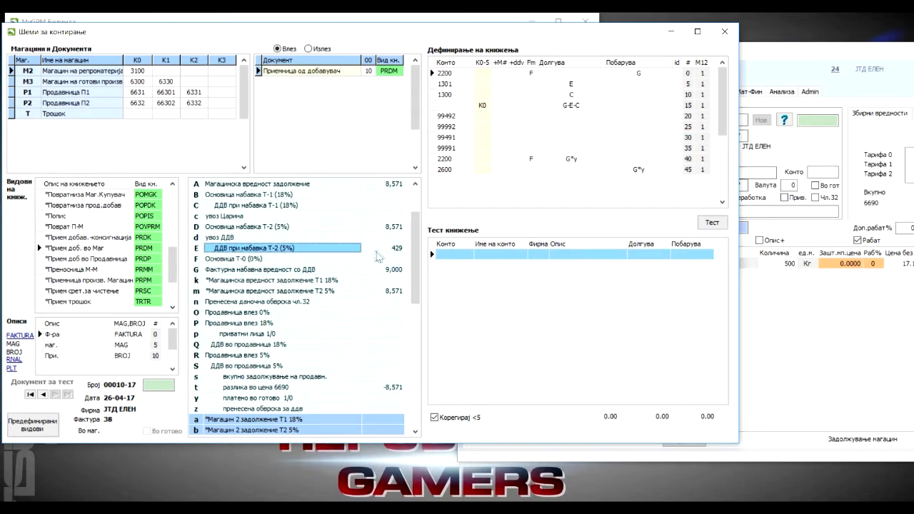
click(222, 216)
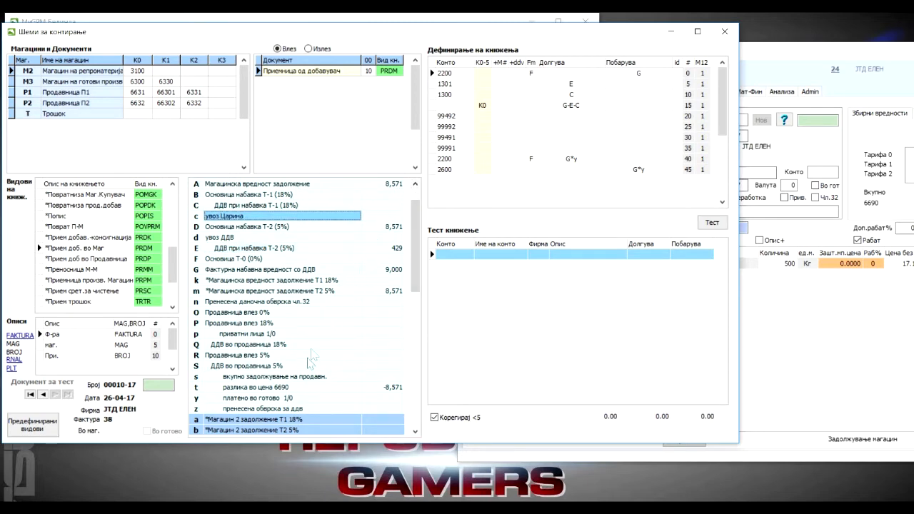
click(414, 431)
click(415, 431)
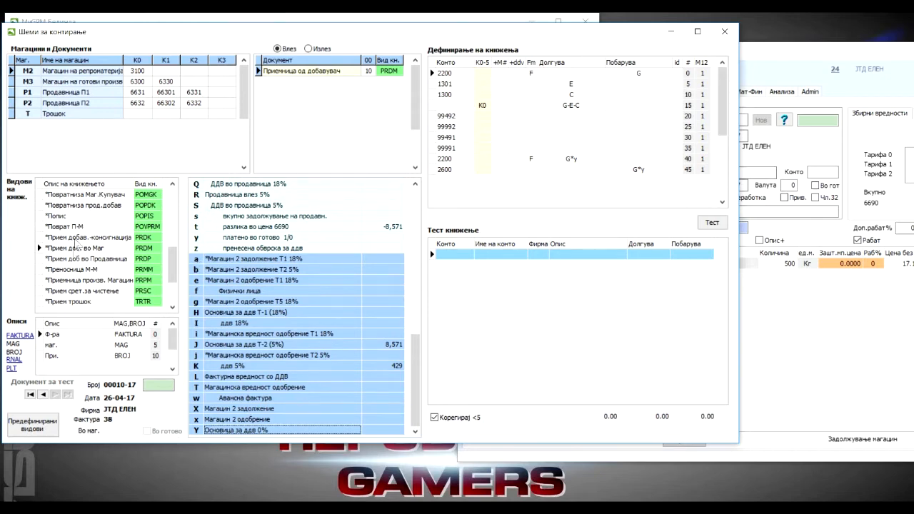
click(74, 248)
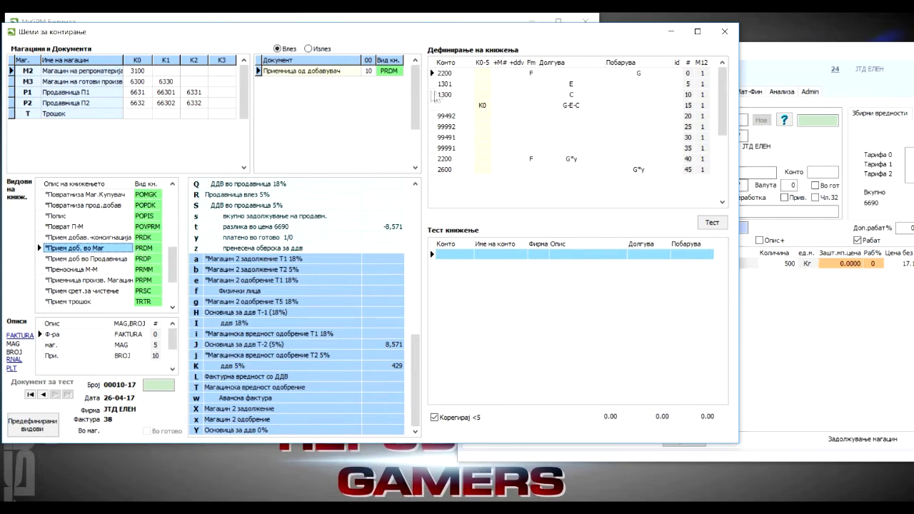
Review the Збирни вредности of receipt 10 in Материјална евиденција and bring the posting schemes back to the front.
double_click(793, 54)
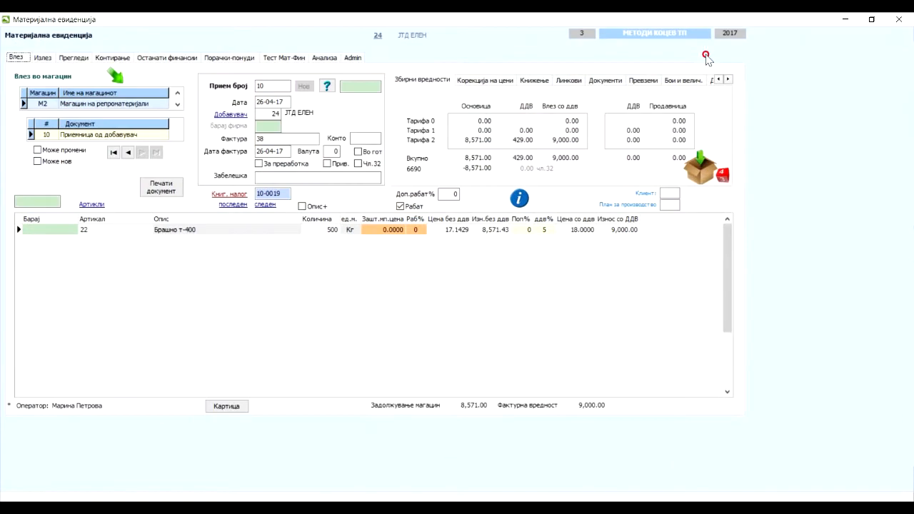
click(874, 26)
drag(778, 51, 391, 40)
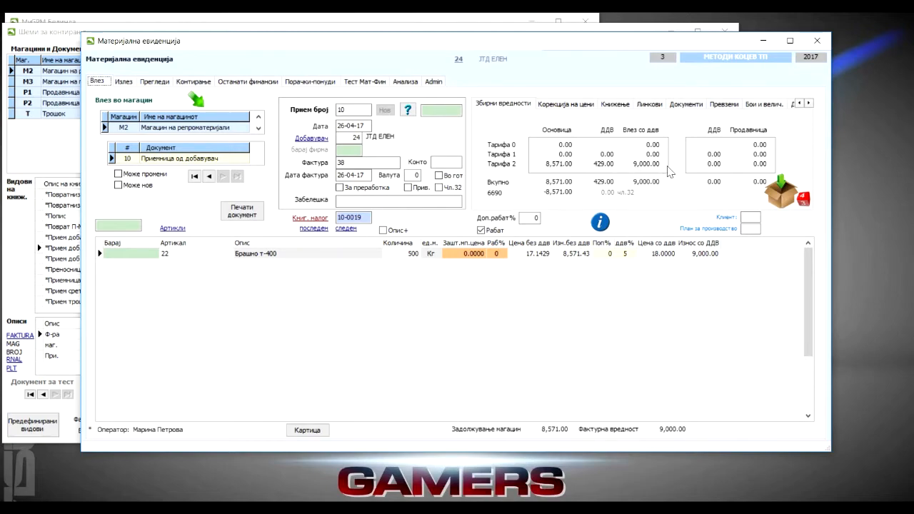
drag(280, 45, 682, 82)
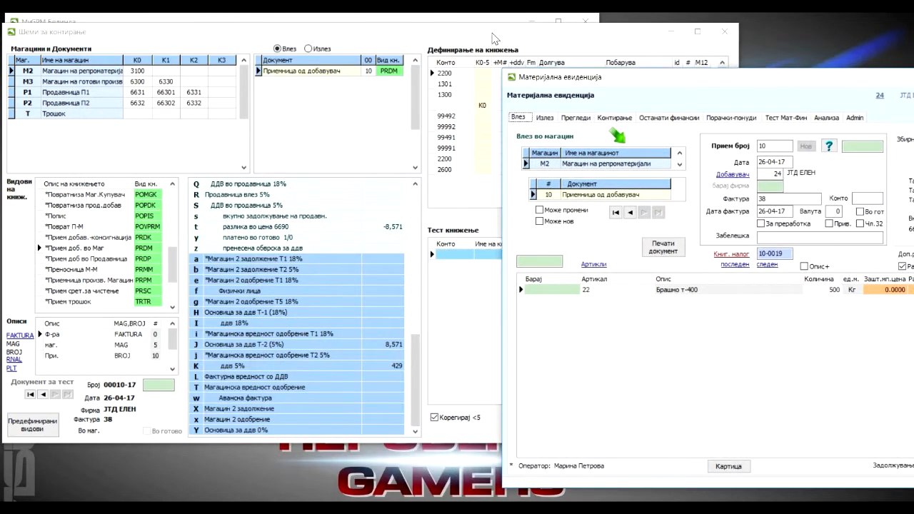
click(491, 42)
Match the Побарува variable G of the first 2200 posting line with Фактурна набавна вредност со ДДВ and its amount.
click(454, 74)
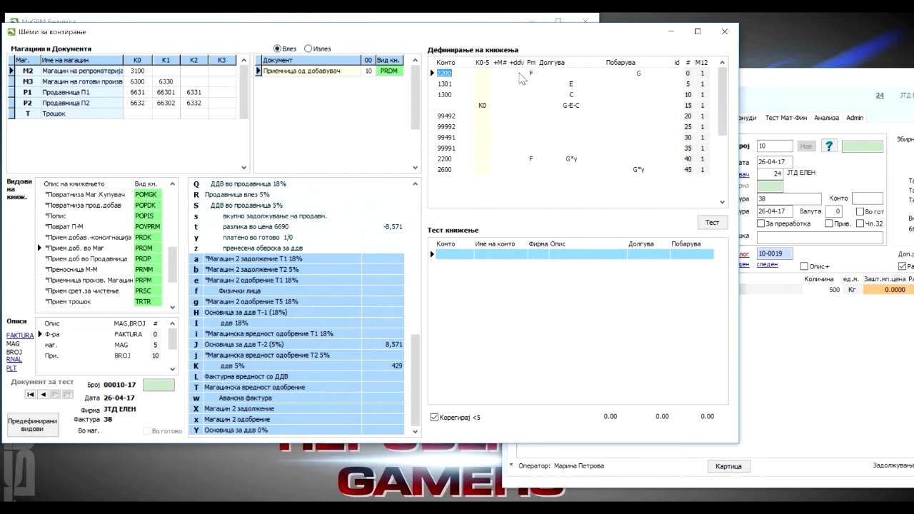
click(639, 73)
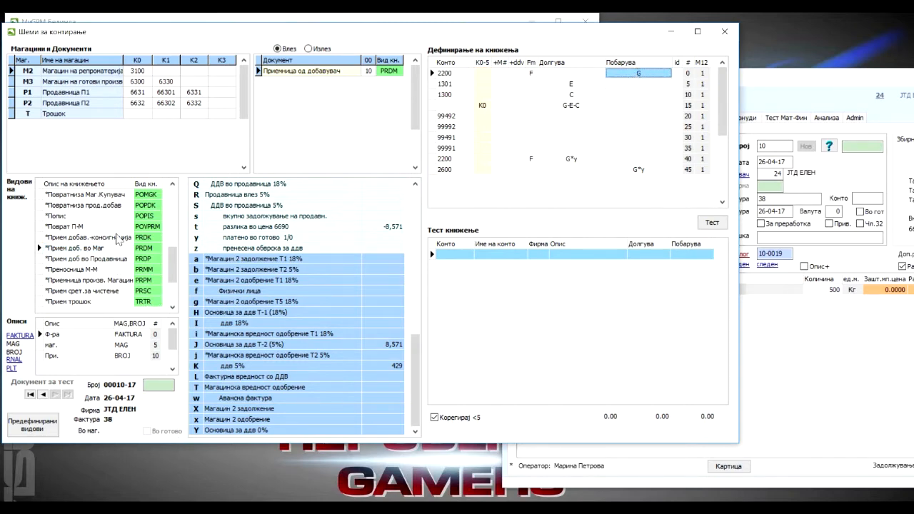
drag(418, 346, 421, 195)
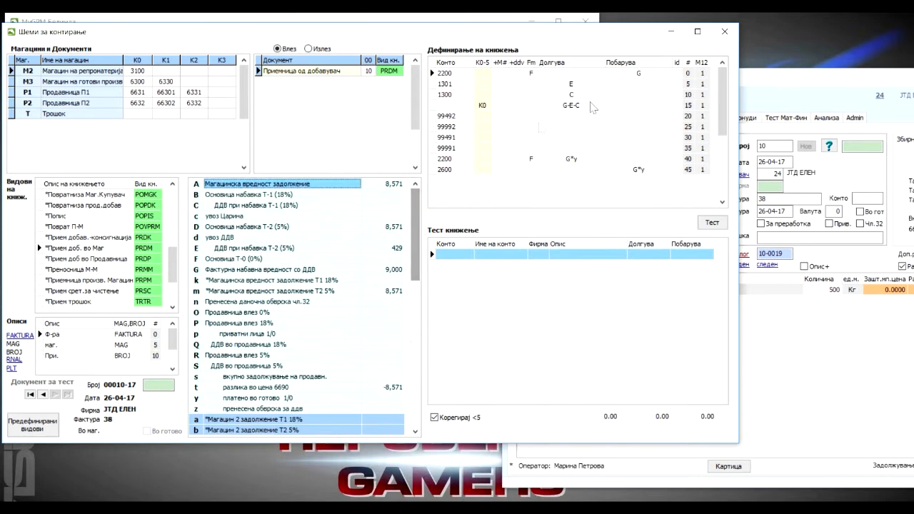
click(639, 73)
click(217, 274)
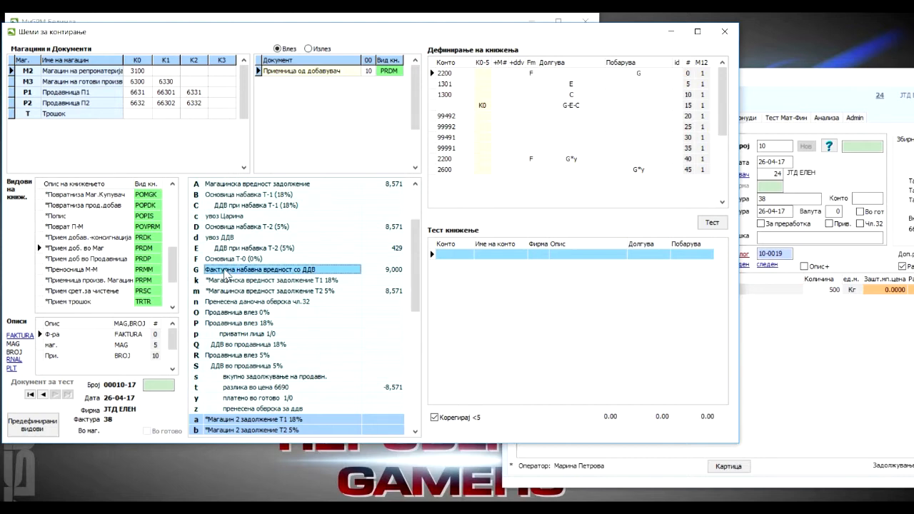
click(392, 272)
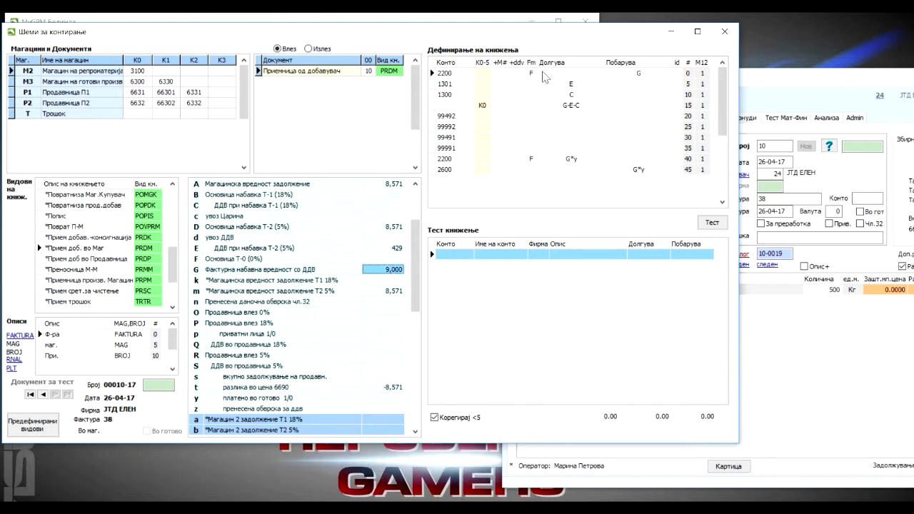
Match the Долгува variables E and C of posting lines 1301 and 1300 with their ДДВ при набавка entries.
click(451, 85)
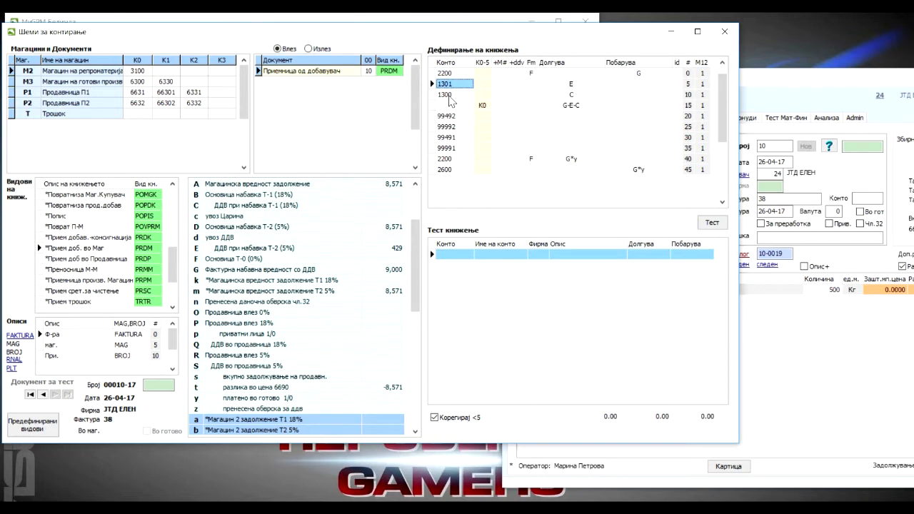
click(449, 96)
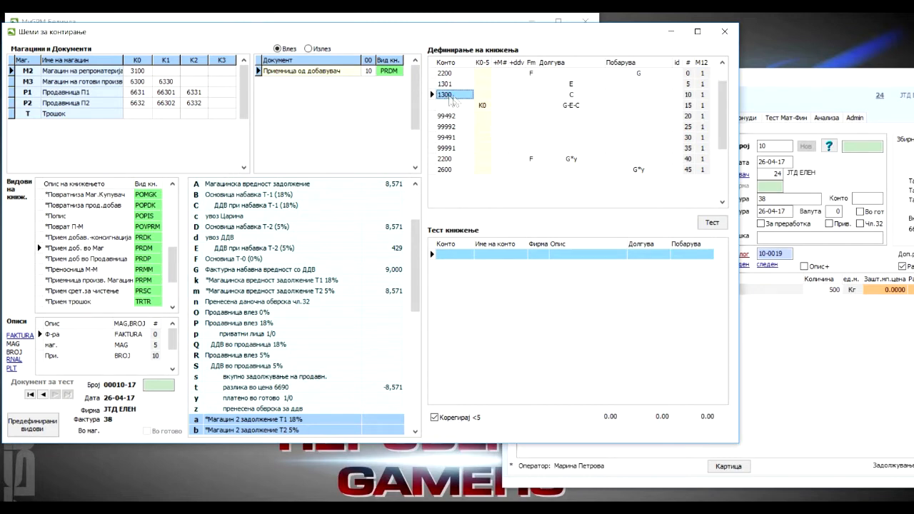
click(559, 85)
click(231, 250)
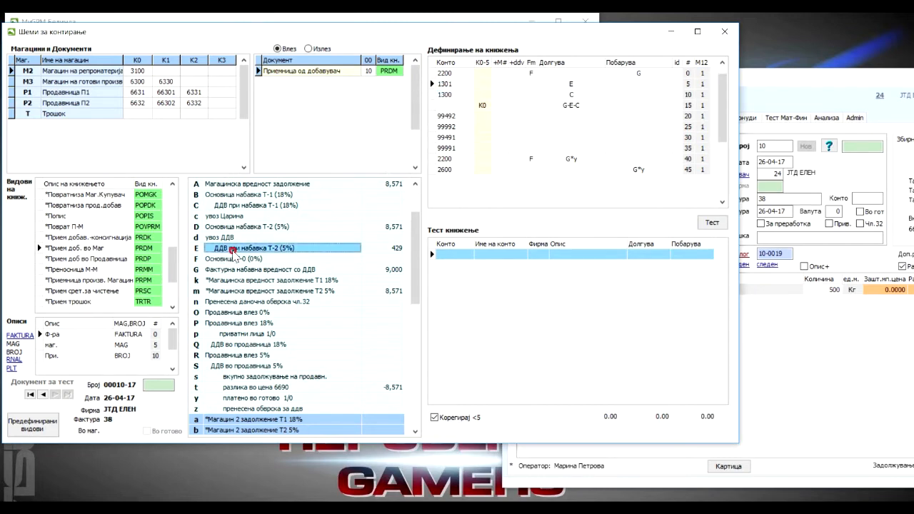
click(565, 94)
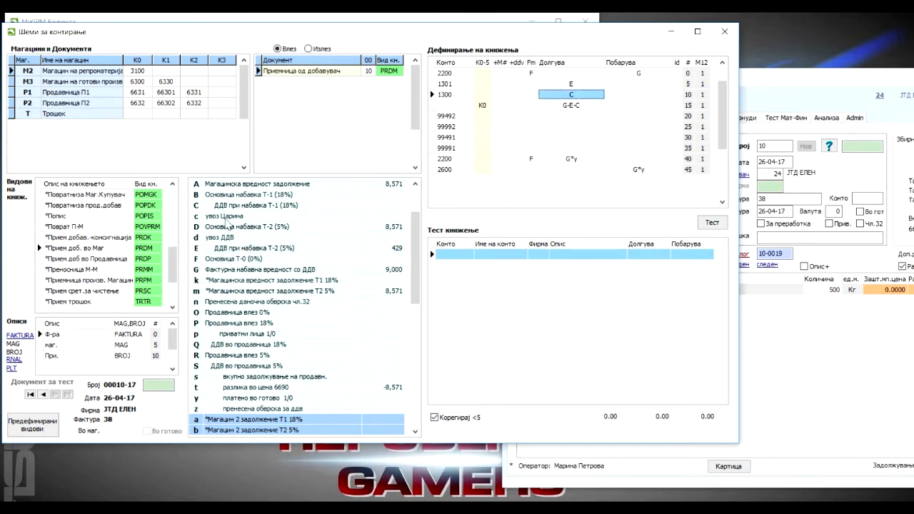
click(283, 207)
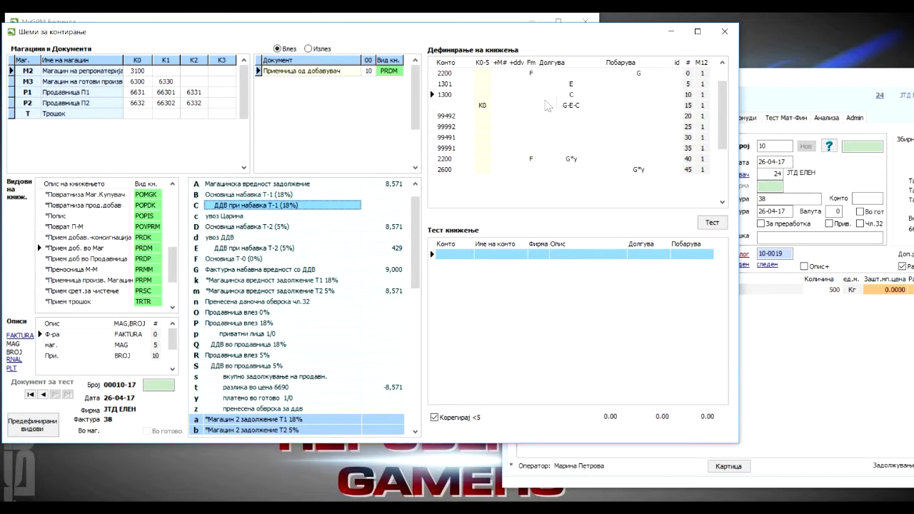
Inspect the K0 posting line for M2 and compare it with P1's K0 account and the K0 line in P1's scheme.
click(482, 107)
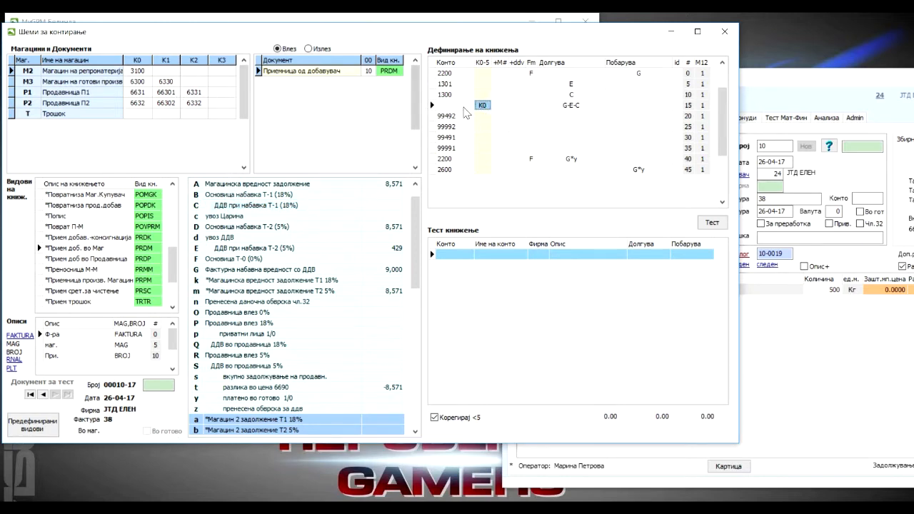
drag(403, 33, 422, 32)
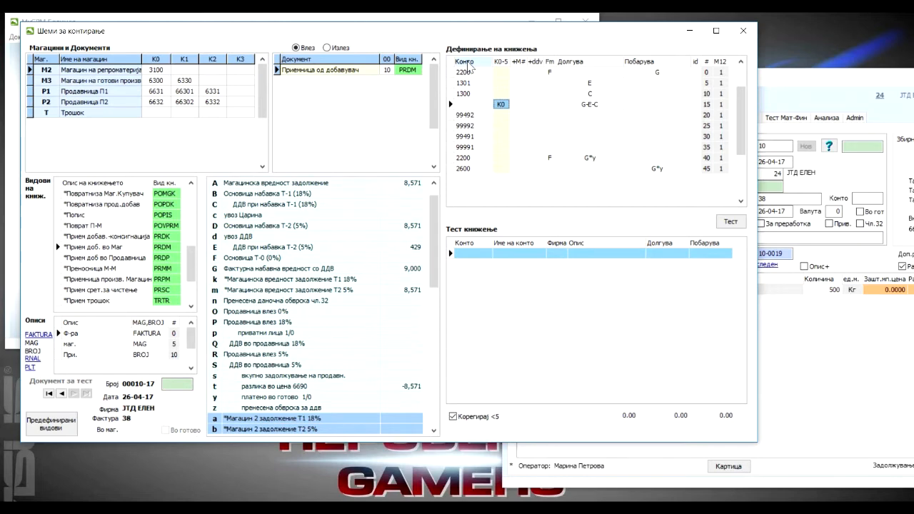
click(157, 92)
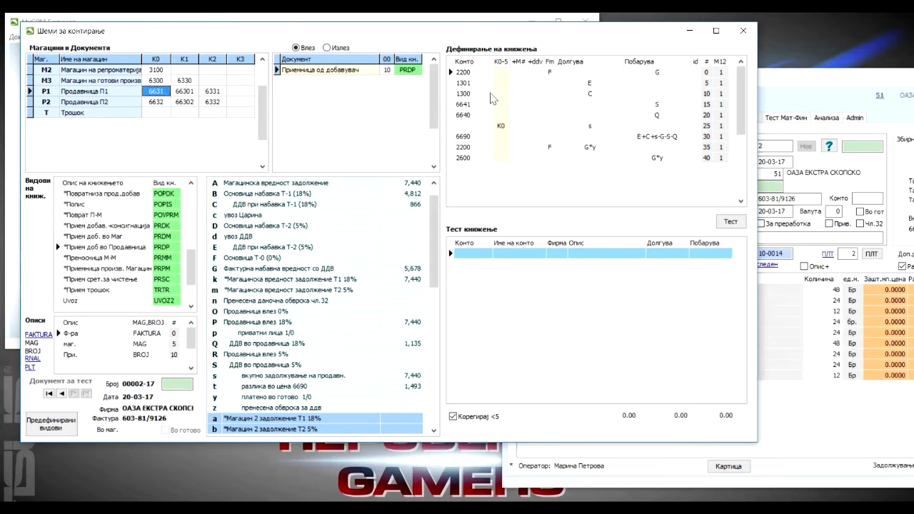
click(502, 126)
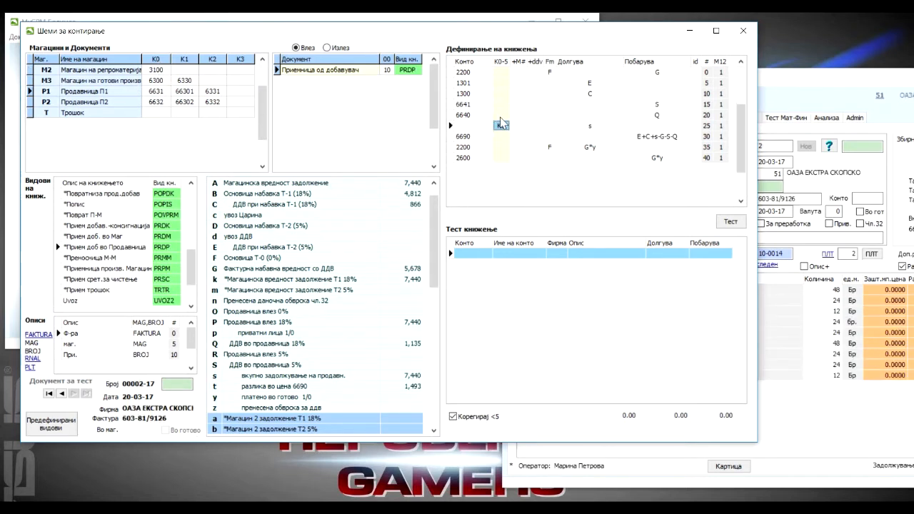
Reselect warehouse M2 and relate its K0 account to the K0 posting line with the empty Конто.
click(155, 70)
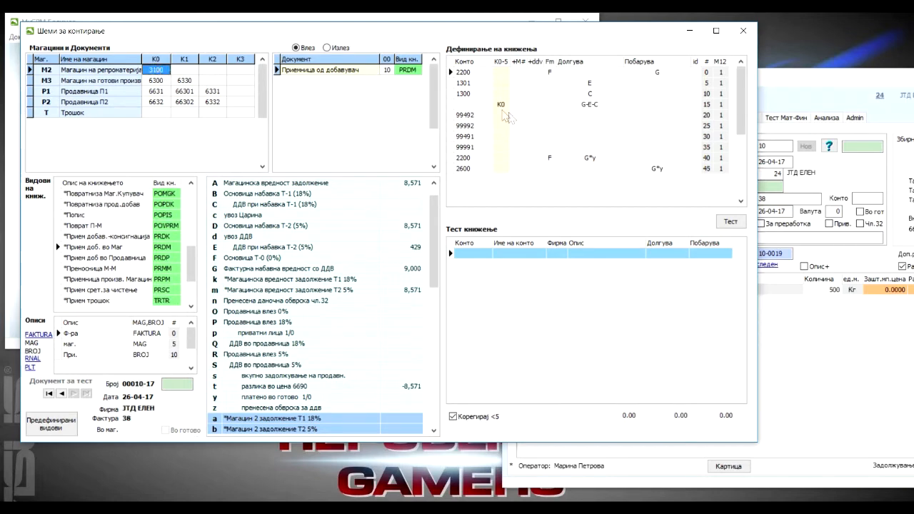
click(502, 105)
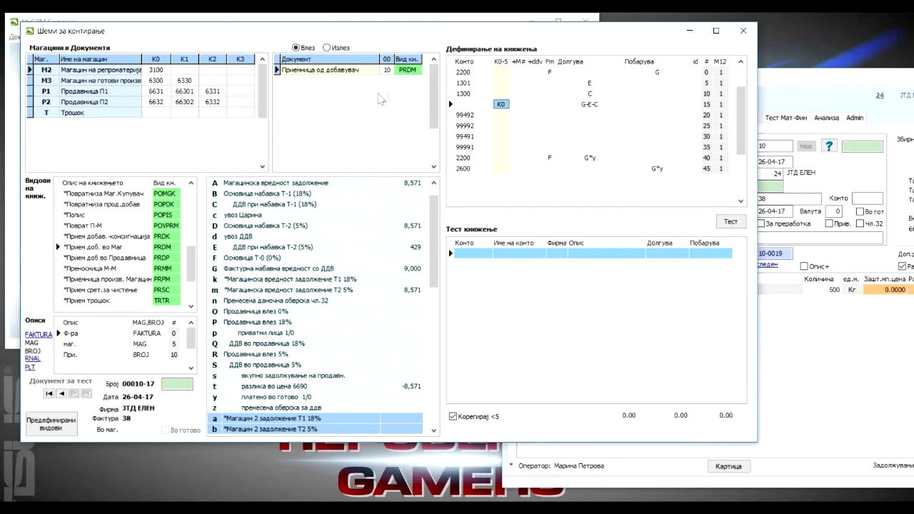
click(470, 105)
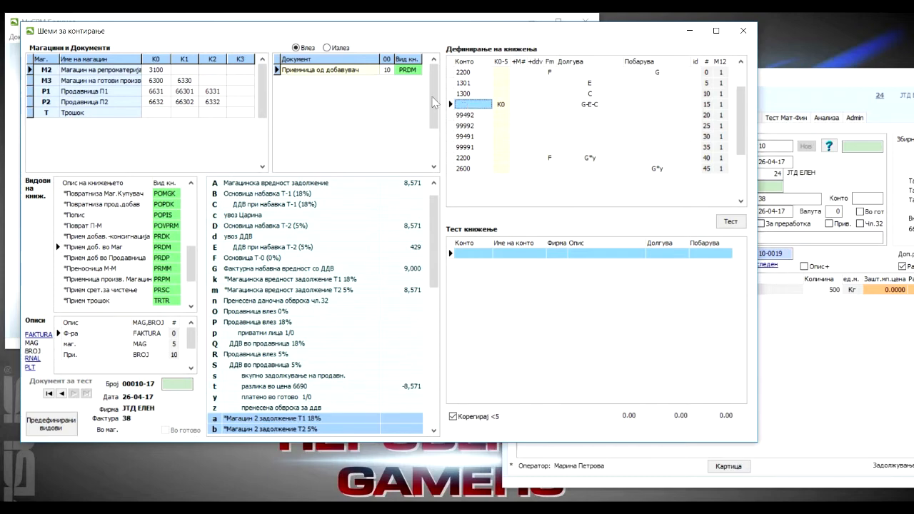
click(154, 70)
click(114, 71)
click(158, 70)
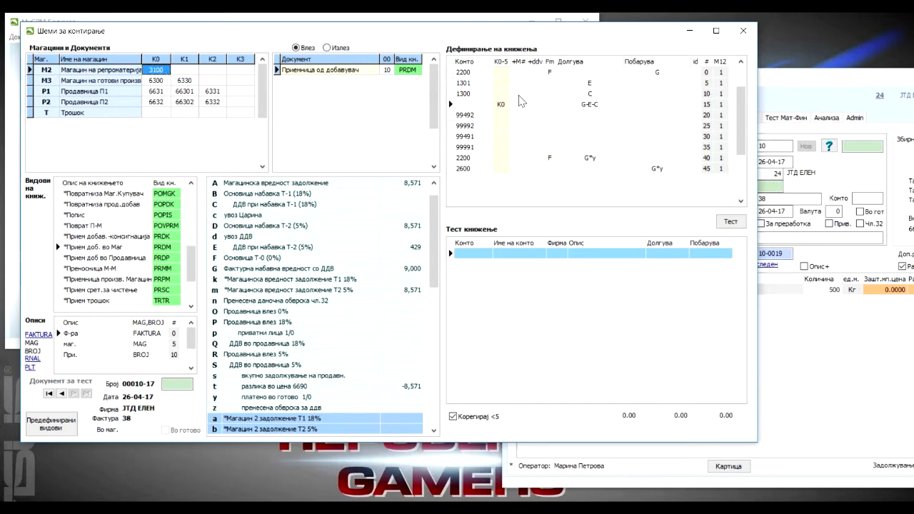
Examine the Долгува formula G-E-C of the K0 line against the variable G in the first 2200 line.
click(589, 107)
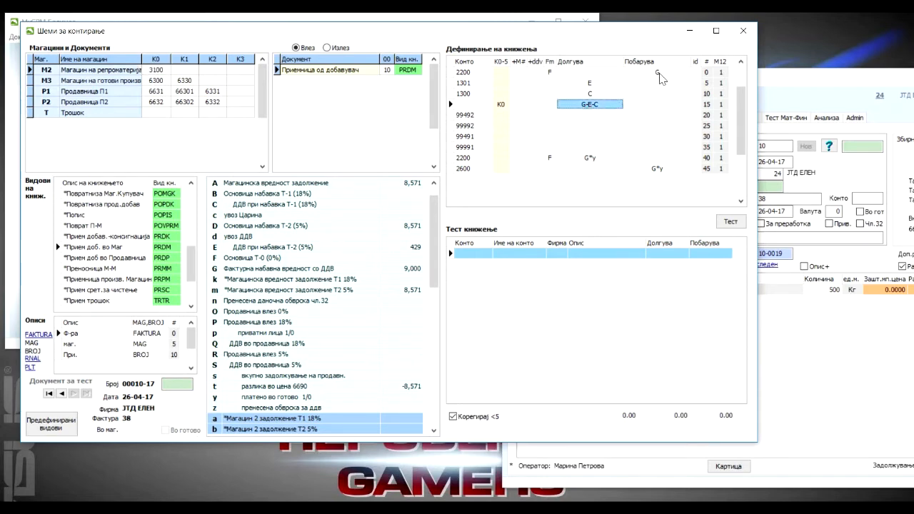
click(659, 72)
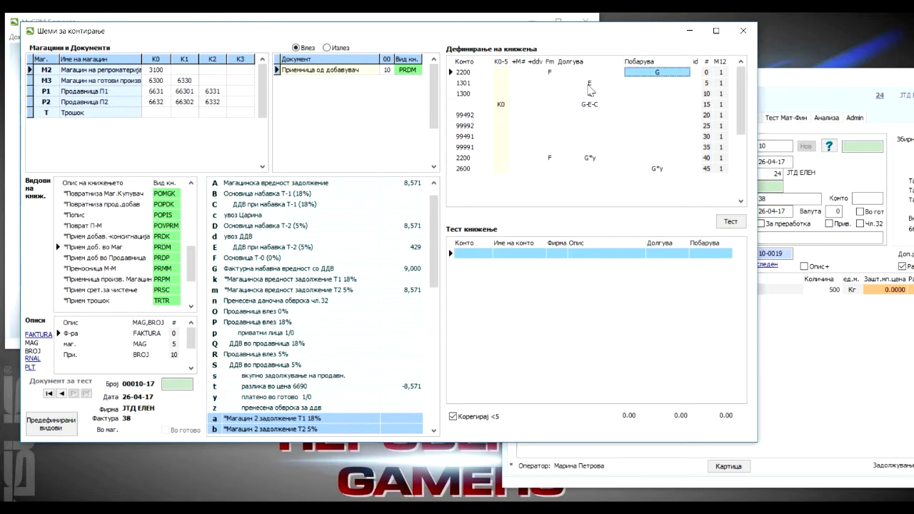
click(591, 107)
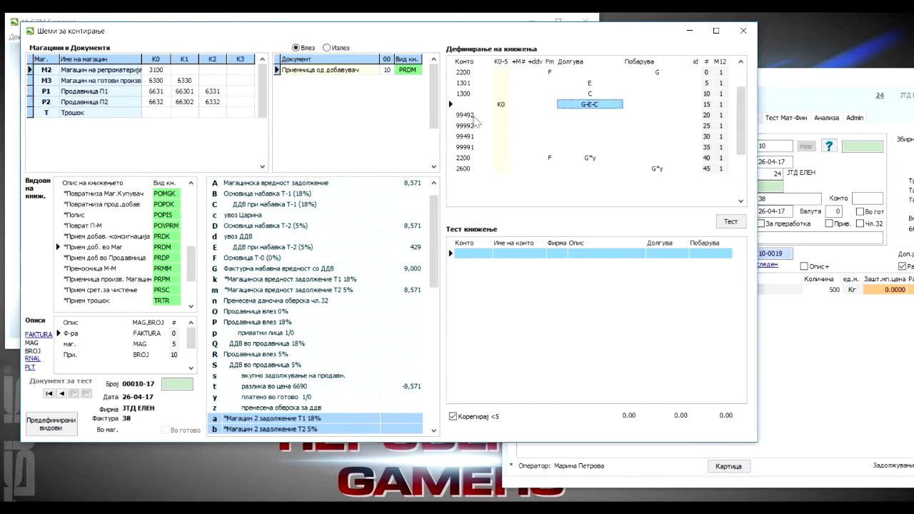
Inspect the G*y formula in the second 2200 posting line and find the variable y, платено во готово 1/0.
click(471, 159)
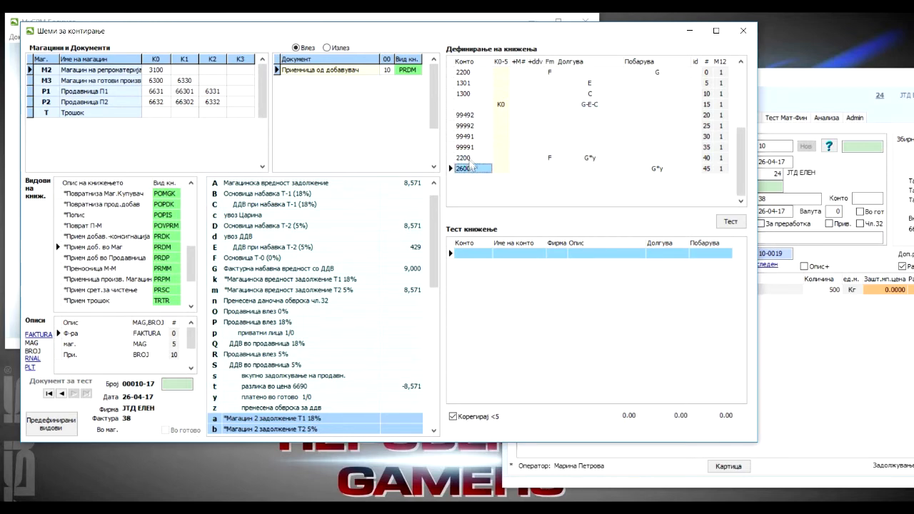
click(594, 158)
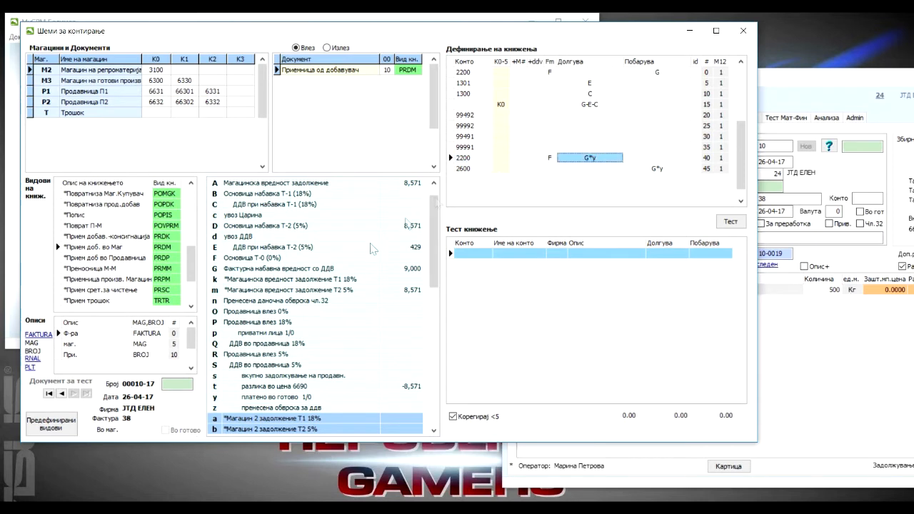
click(251, 397)
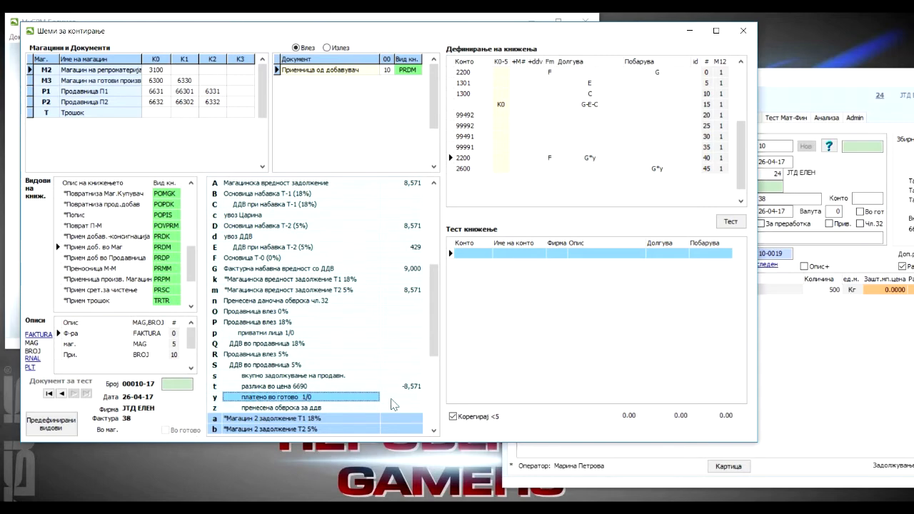
Locate the Во гот option of receipt 10 in Материјална евиденција and return to the posting schemes.
click(777, 81)
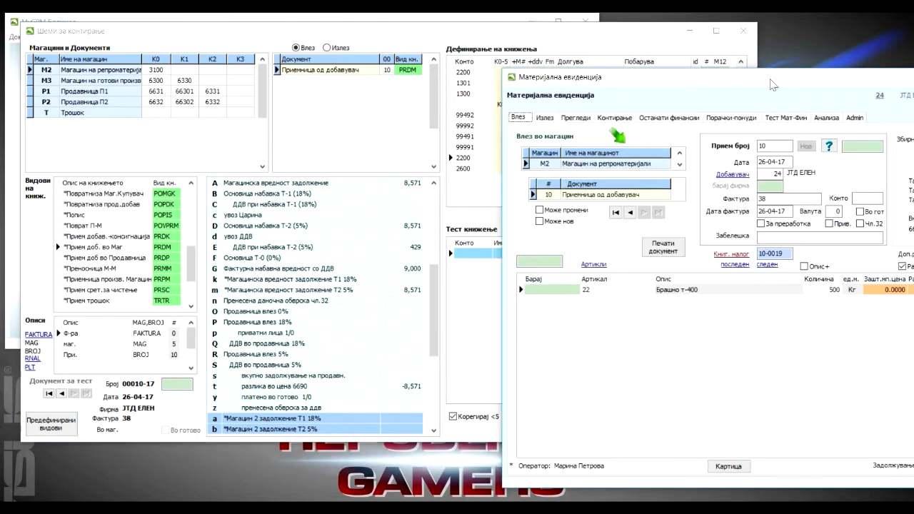
drag(699, 100, 295, 53)
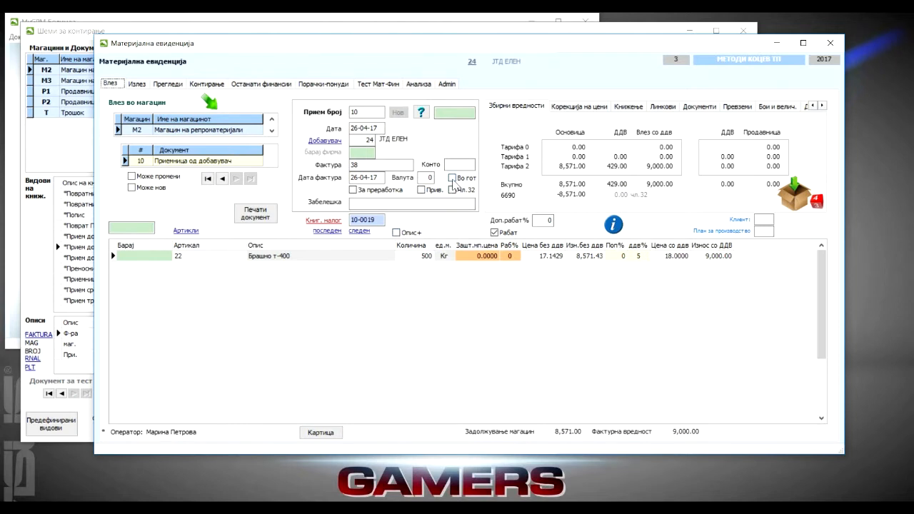
click(459, 182)
drag(188, 43, 477, 70)
click(274, 24)
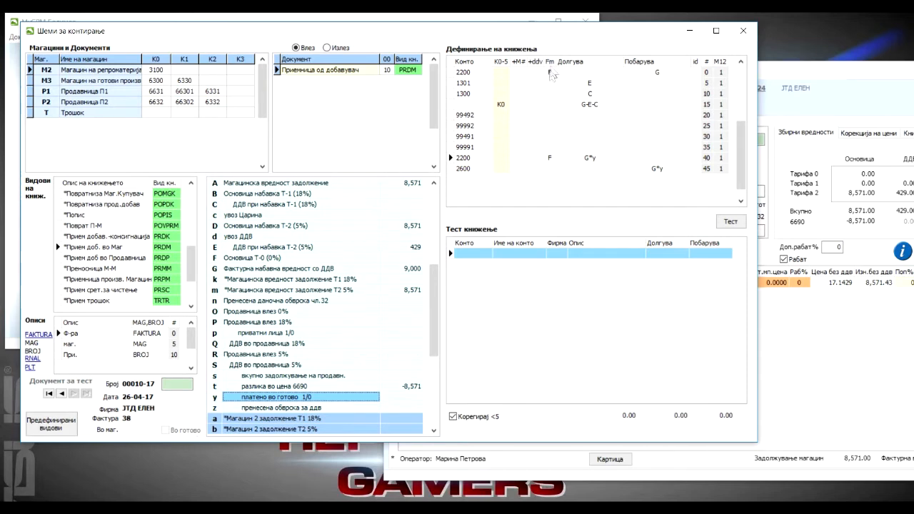
Inspect the Fm marker F of the first 2200 line and check receipt 10's number and supplier in Материјална евиденција.
click(550, 73)
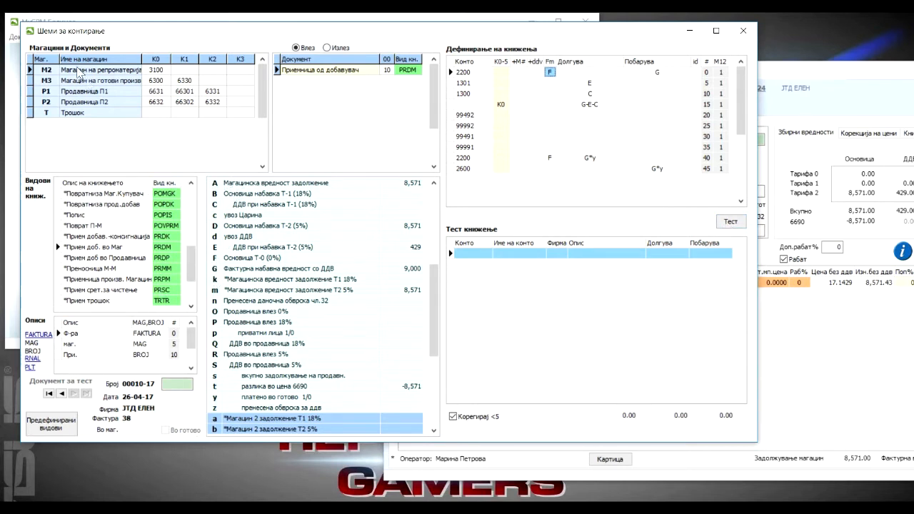
click(809, 70)
drag(808, 70, 611, 40)
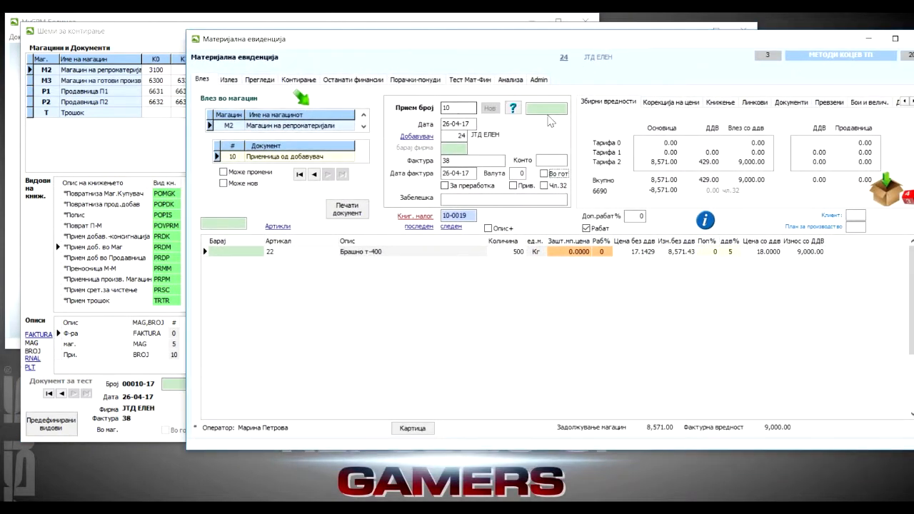
click(514, 109)
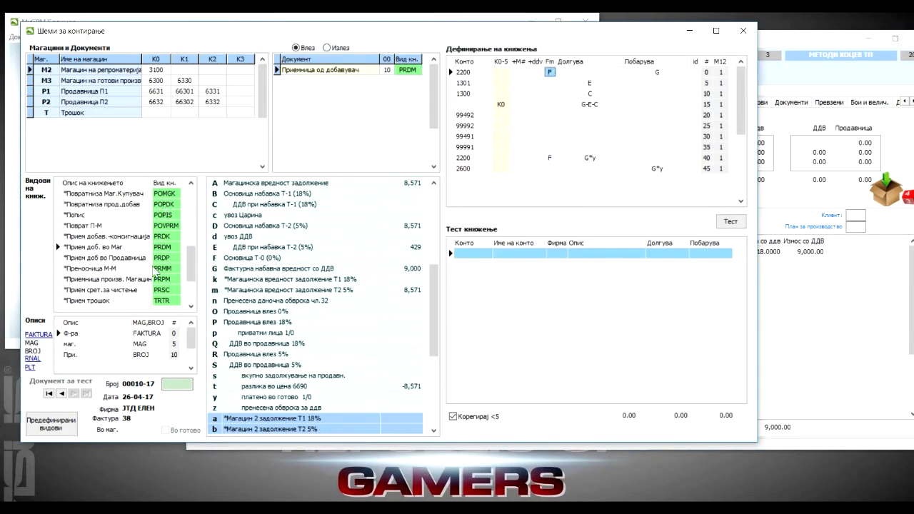
Set receipt number 10 as the test document for the M2 posting scheme.
click(63, 393)
click(170, 386)
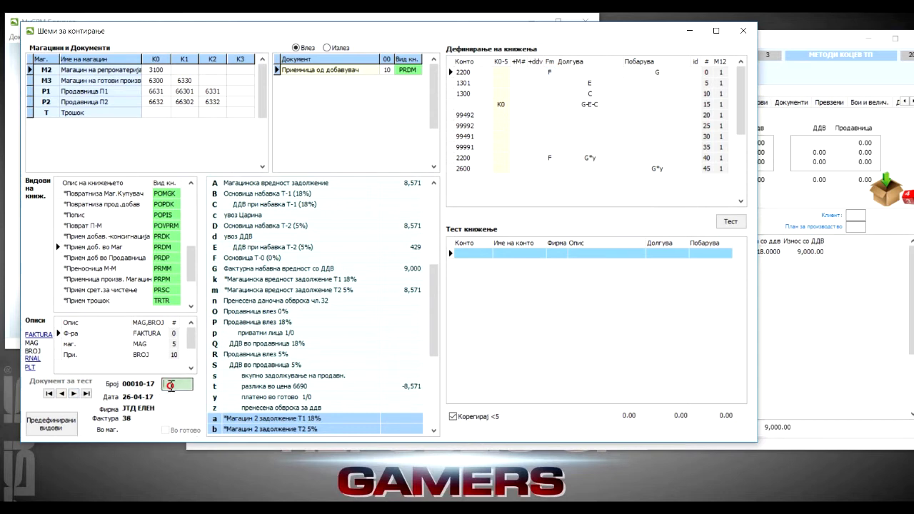
text(10)
key(Return)
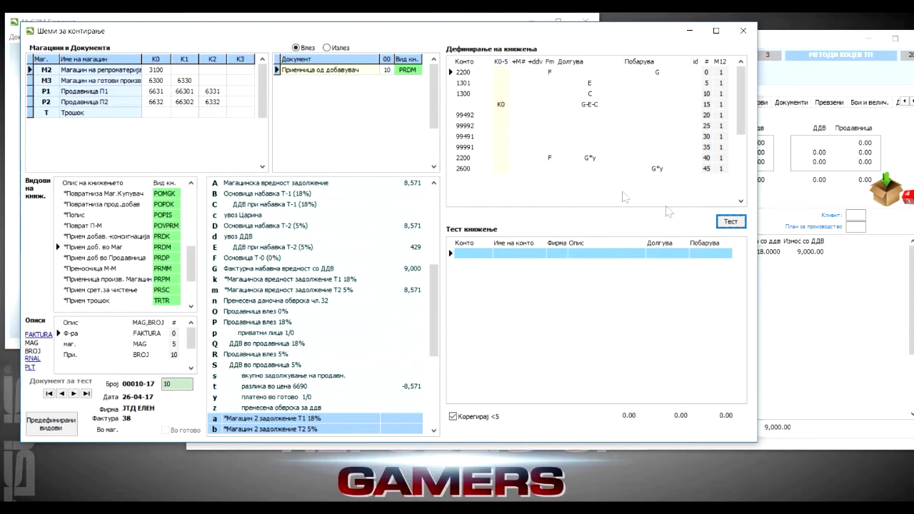
Run the test posting for receipt 10 and review its 2200, 1301 and 3100 lines.
click(730, 222)
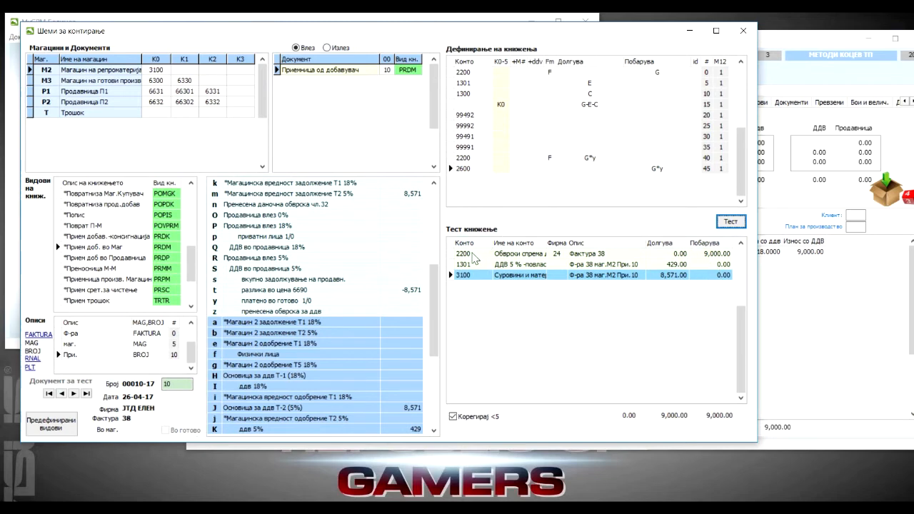
click(474, 256)
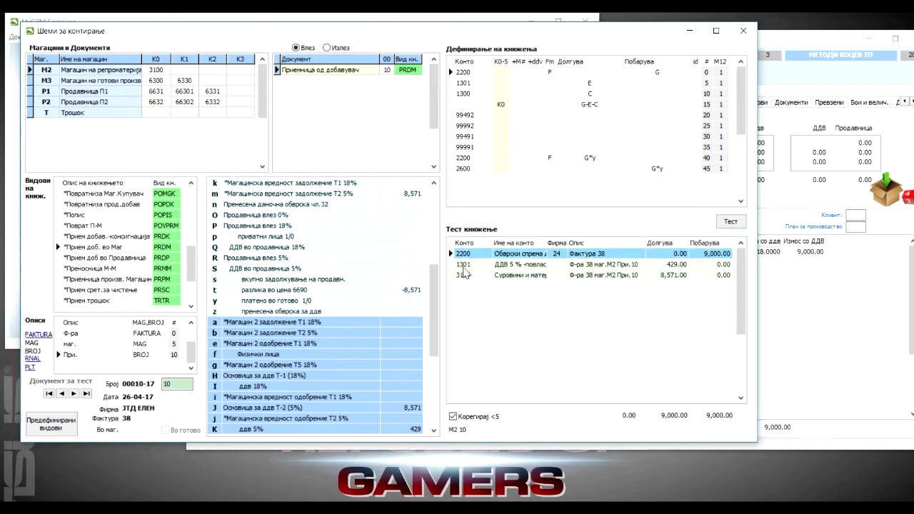
click(464, 269)
click(474, 277)
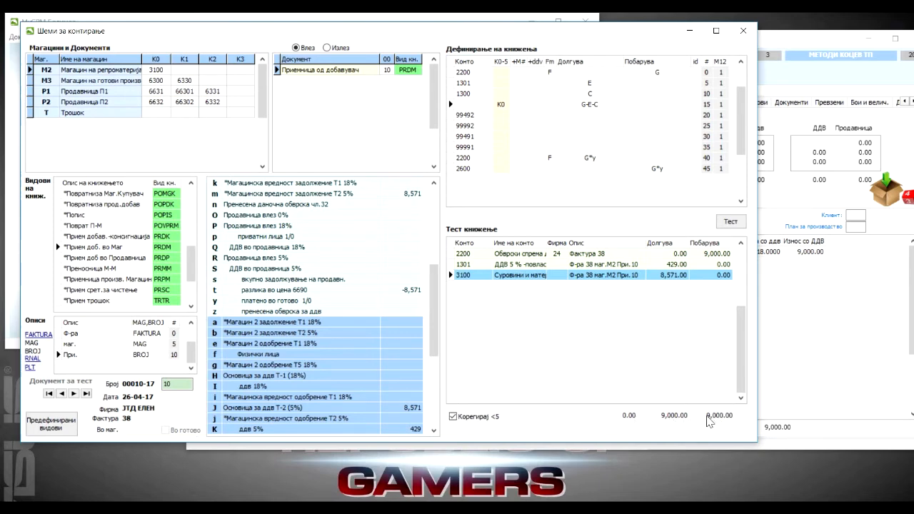
Examine the 99492, 99992, 99491 and 99991 lines of the scheme, including the Долгува and Побарува formula fields of 99492 and 99992.
click(468, 116)
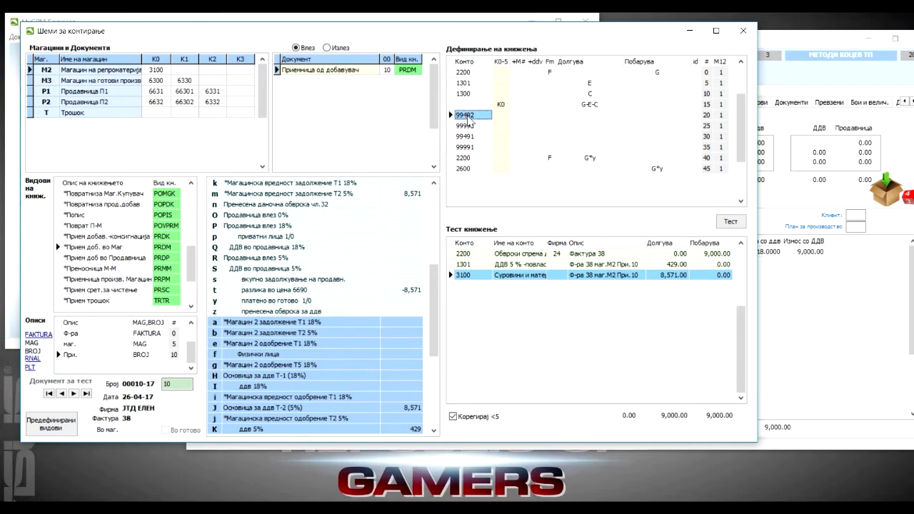
click(465, 127)
click(464, 139)
click(463, 147)
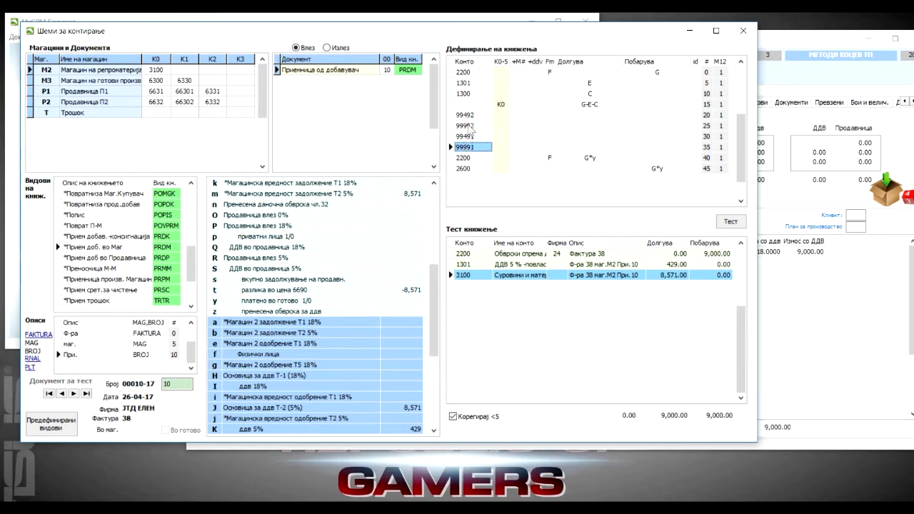
click(599, 115)
click(646, 126)
click(596, 126)
click(590, 115)
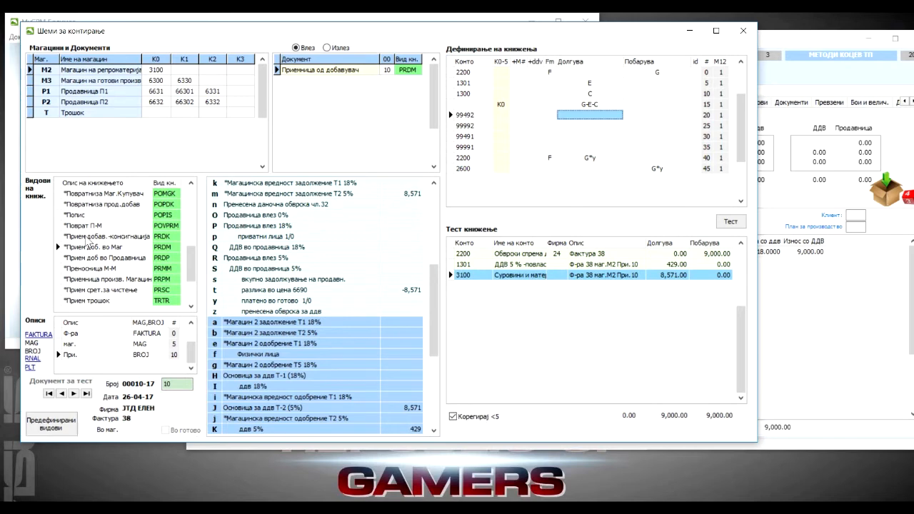
Trace posting type PRDM, Прием доб. во Маг, to warehouse M2 and its Приемница од добавувач document with code 10.
click(83, 247)
click(161, 247)
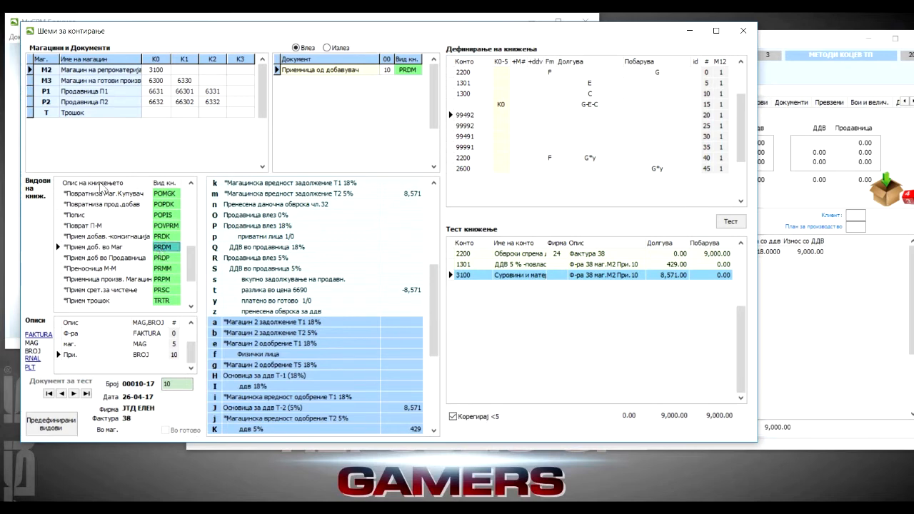
click(69, 73)
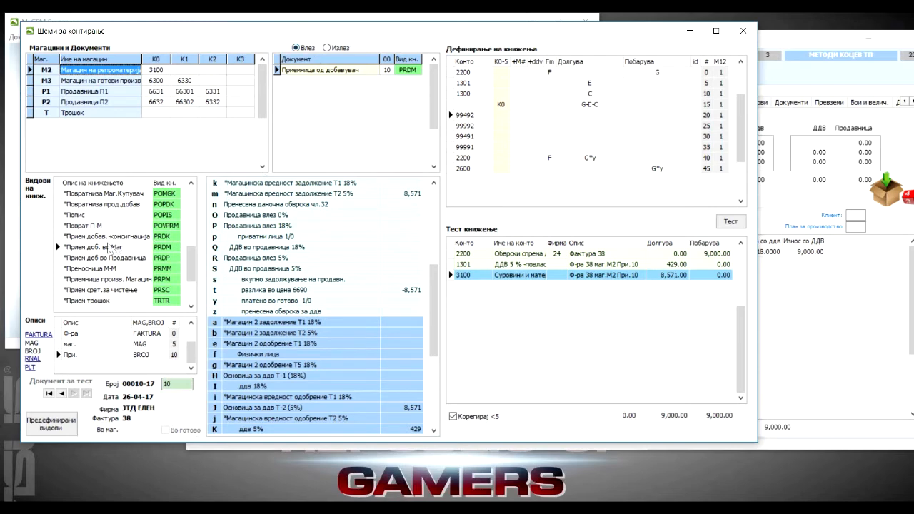
click(112, 248)
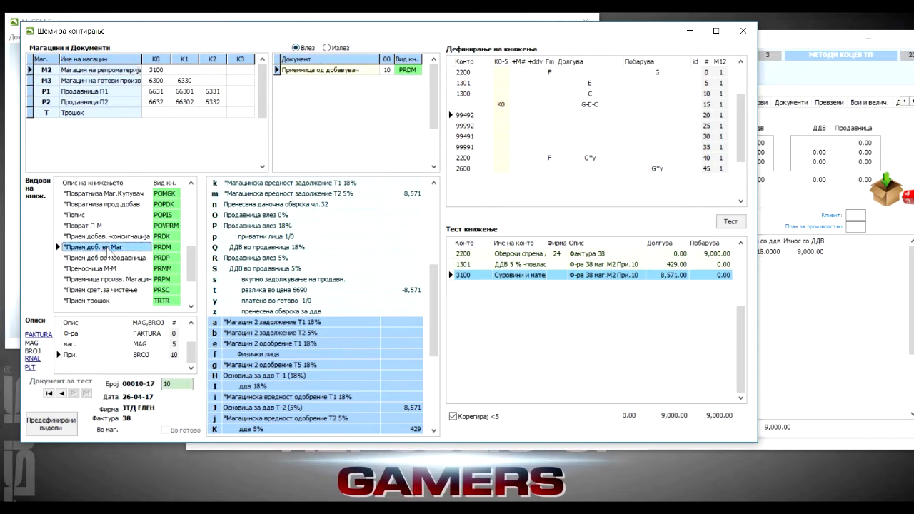
click(175, 250)
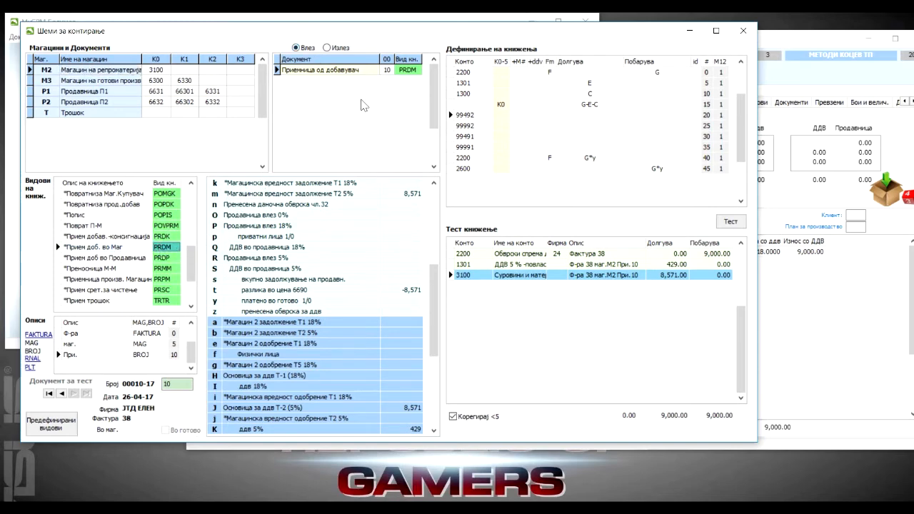
click(404, 72)
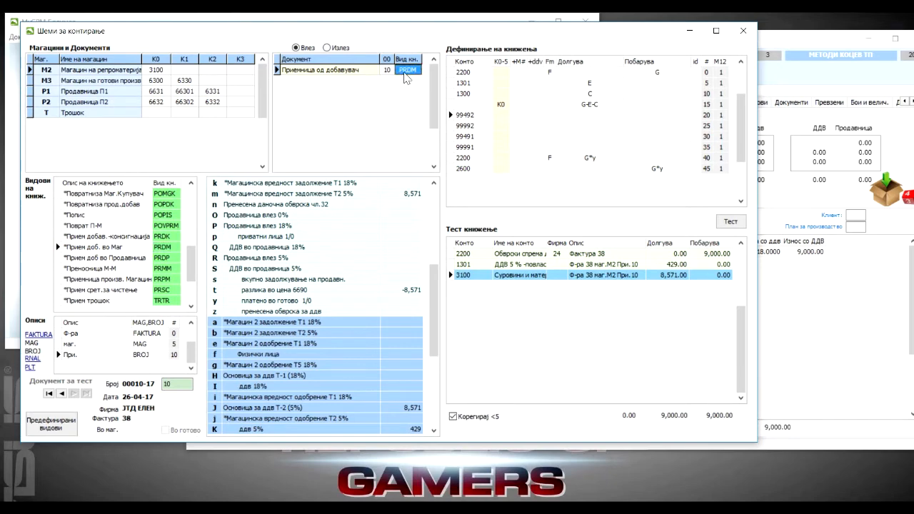
click(387, 72)
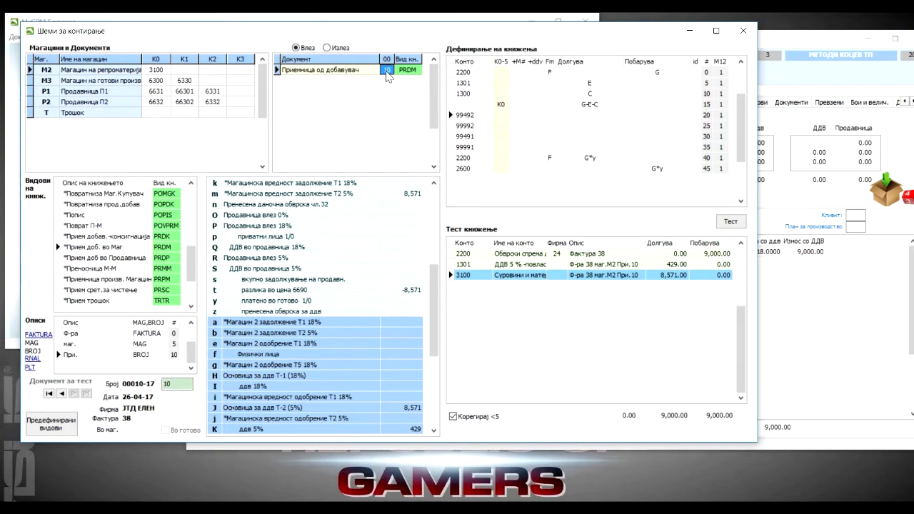
Open Финансии, choose journal group 1, inspect a 2200 line dated 03-04-17, and close the ledger.
drag(294, 43, 465, 155)
click(69, 113)
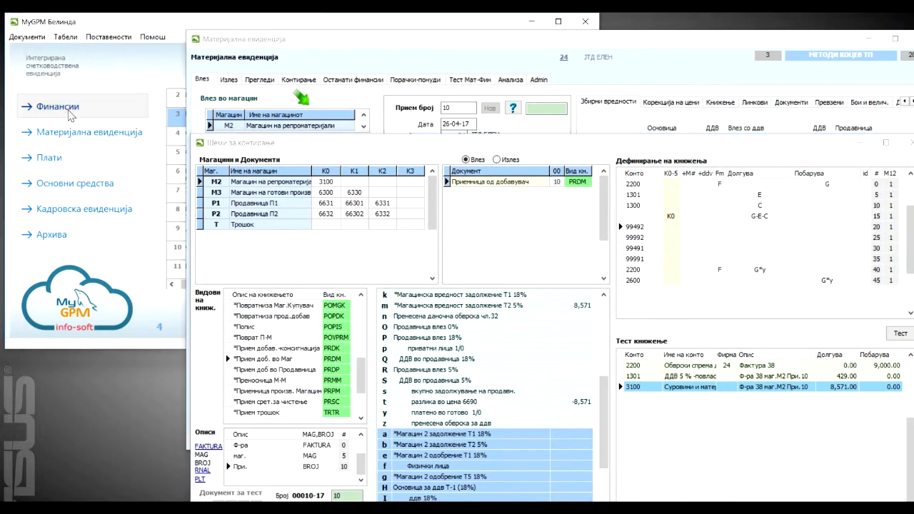
click(120, 154)
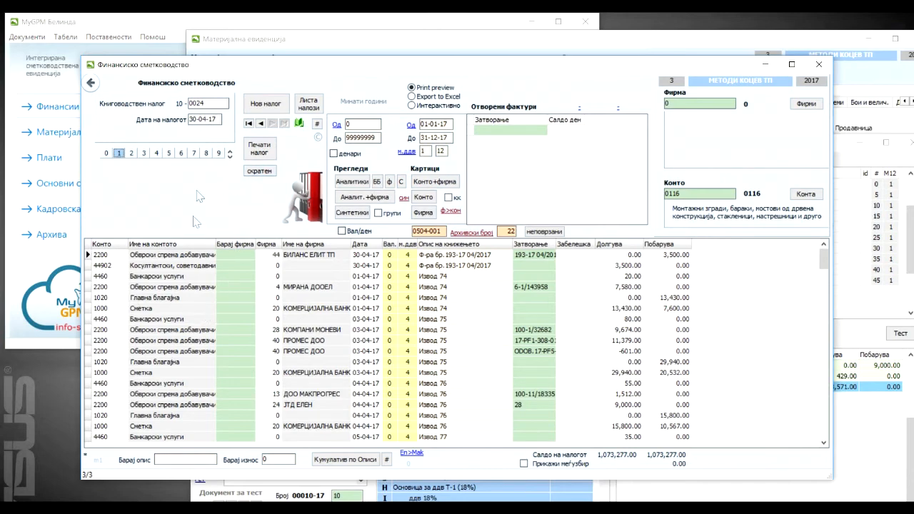
click(106, 351)
click(112, 353)
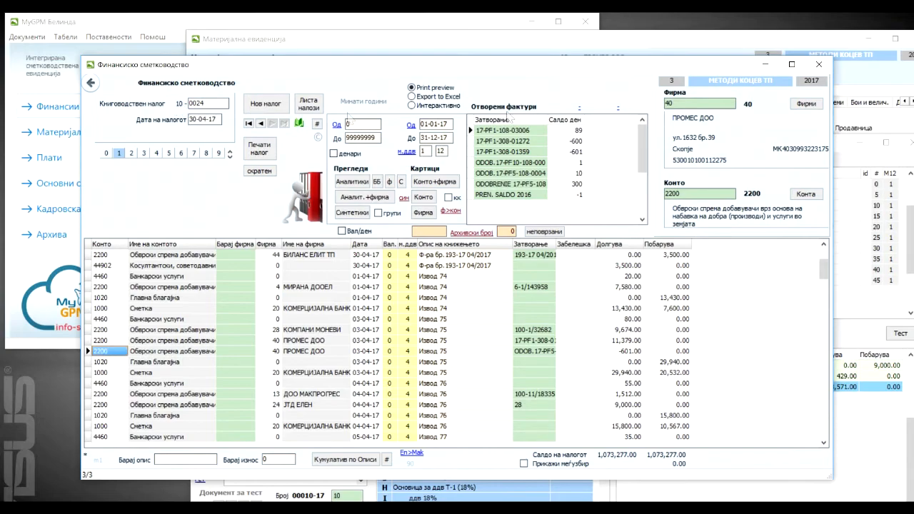
click(819, 64)
Bring the posting schemes window back into full view and check the warehouse M3 row.
drag(518, 43, 306, 26)
click(785, 147)
drag(777, 146, 643, 44)
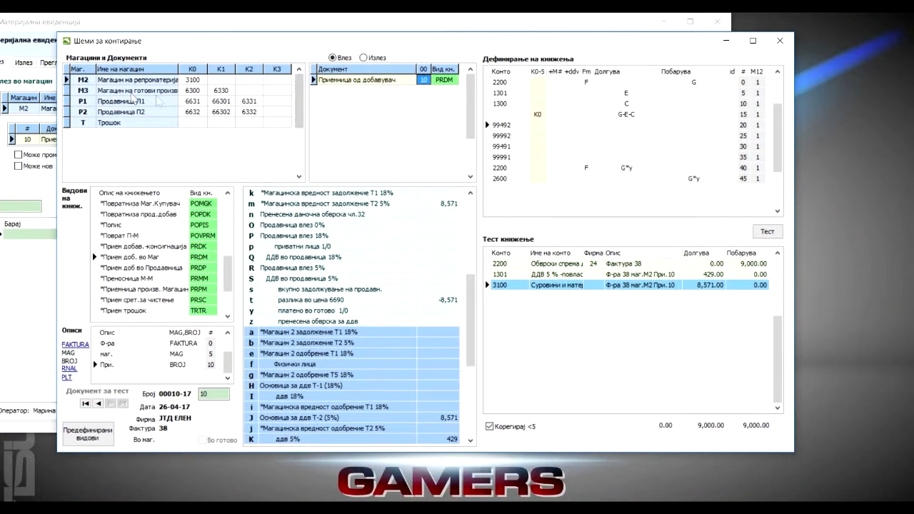
click(107, 91)
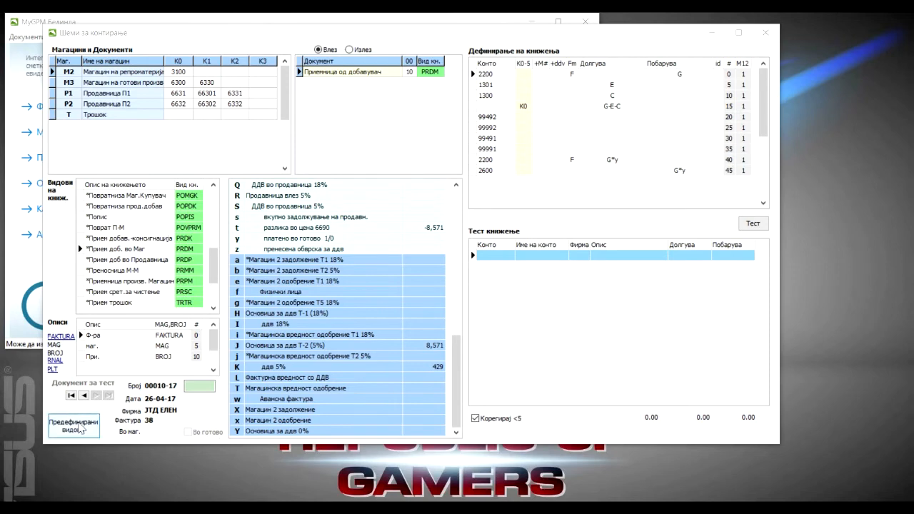
Browse the predefined posting types from Испратница Маг Прод to Прием доб. во Маг, then close the list.
click(74, 425)
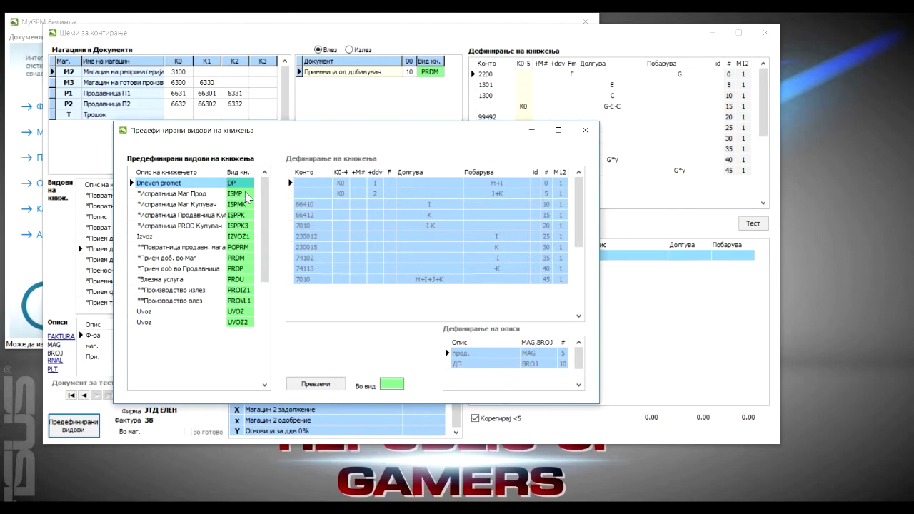
click(175, 193)
click(172, 205)
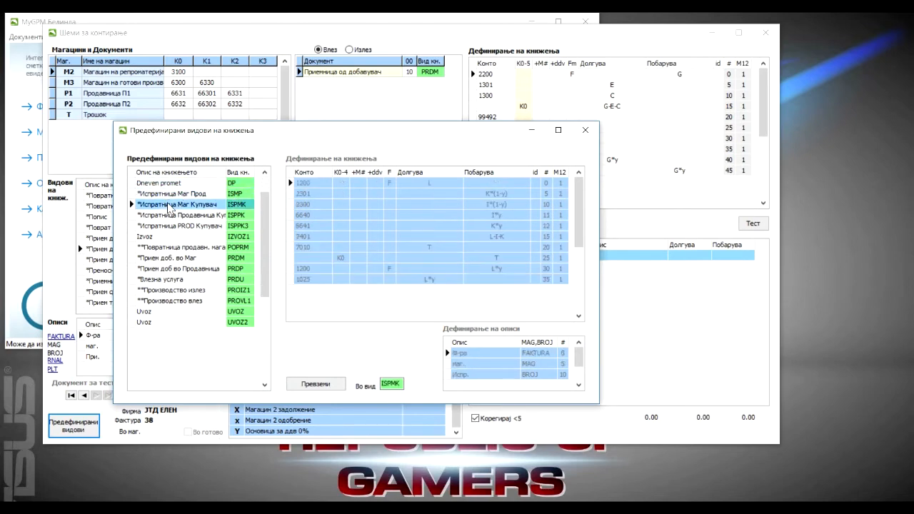
click(169, 215)
click(166, 226)
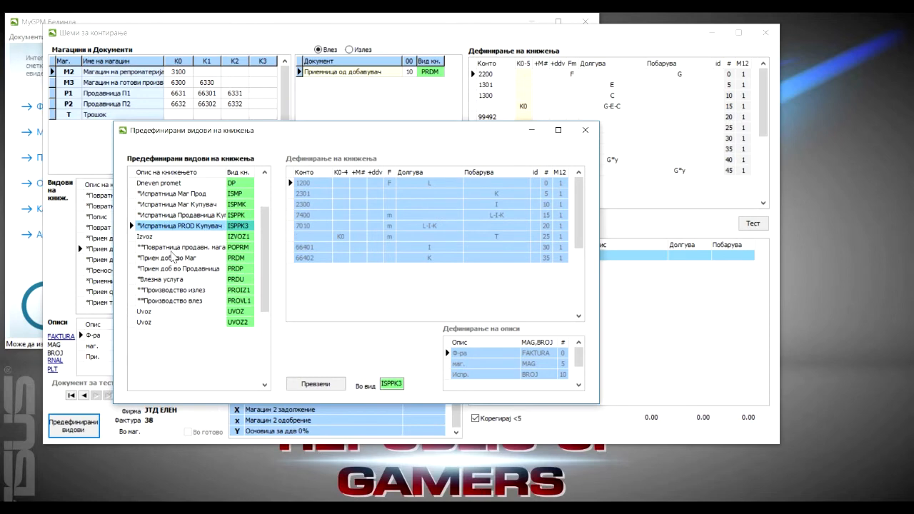
click(173, 248)
click(172, 259)
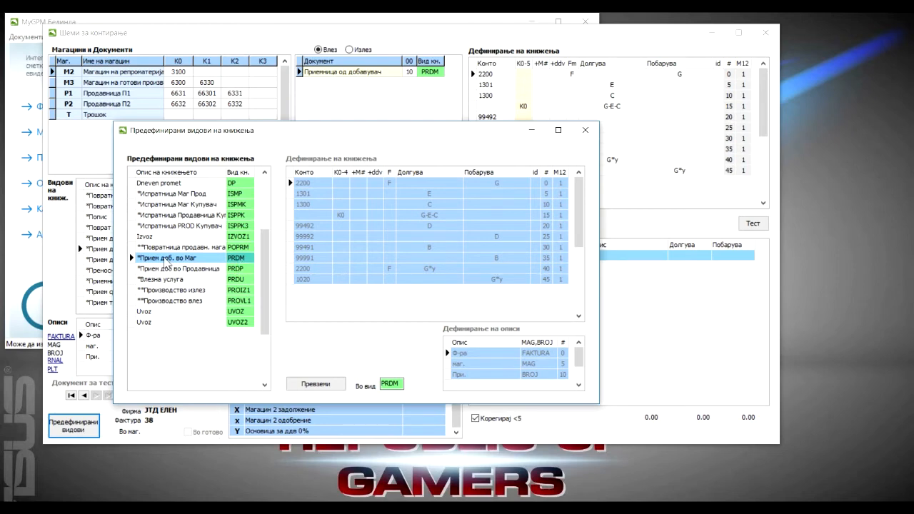
click(585, 130)
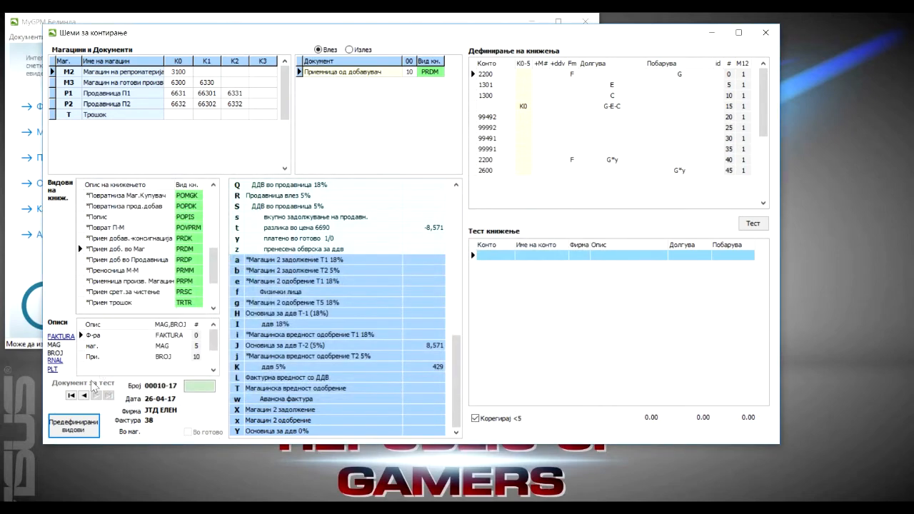
Reopen the predefined posting types, review the PRDM posting lines and descriptions, and close the window.
click(75, 426)
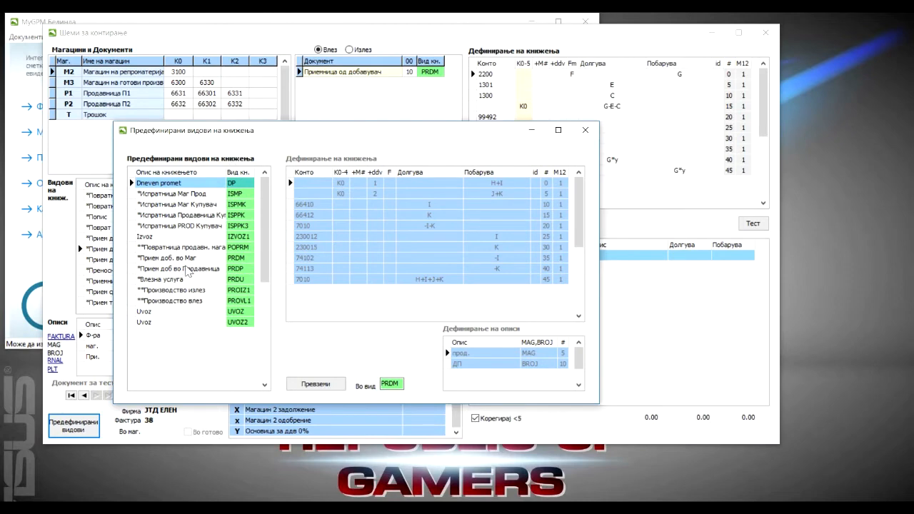
click(164, 259)
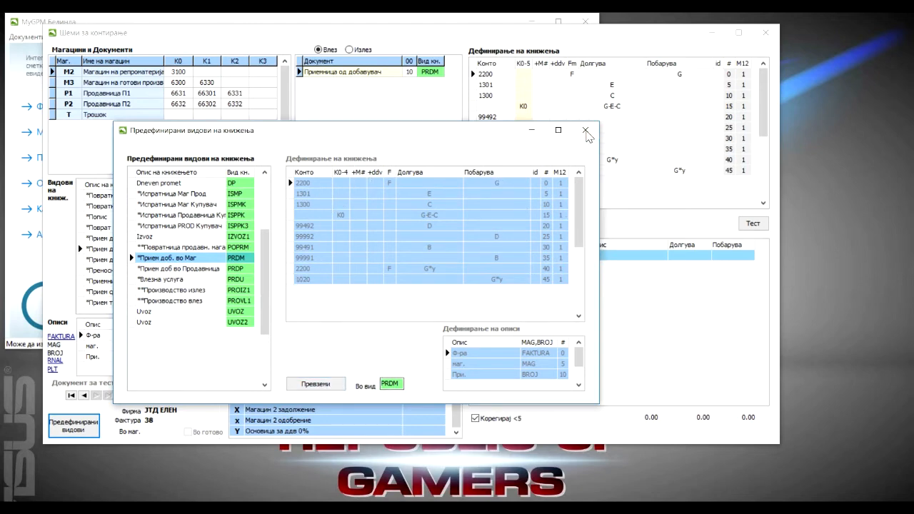
click(585, 130)
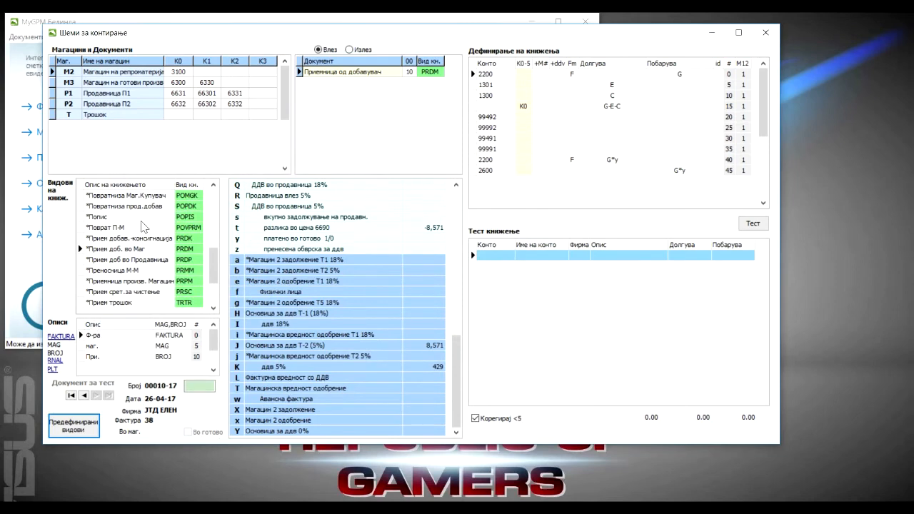
Run the test posting again for type Прием доб. во Маг and check the supplier code on the 2200 line.
click(114, 249)
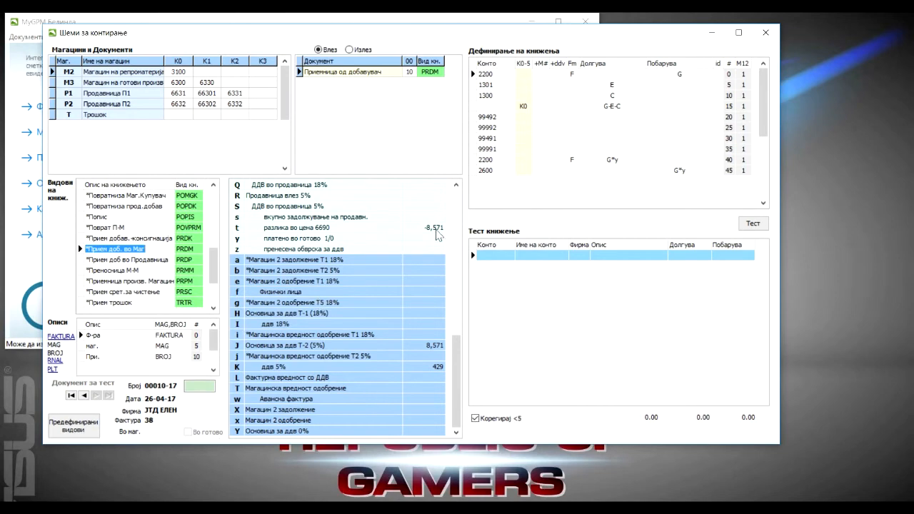
click(750, 225)
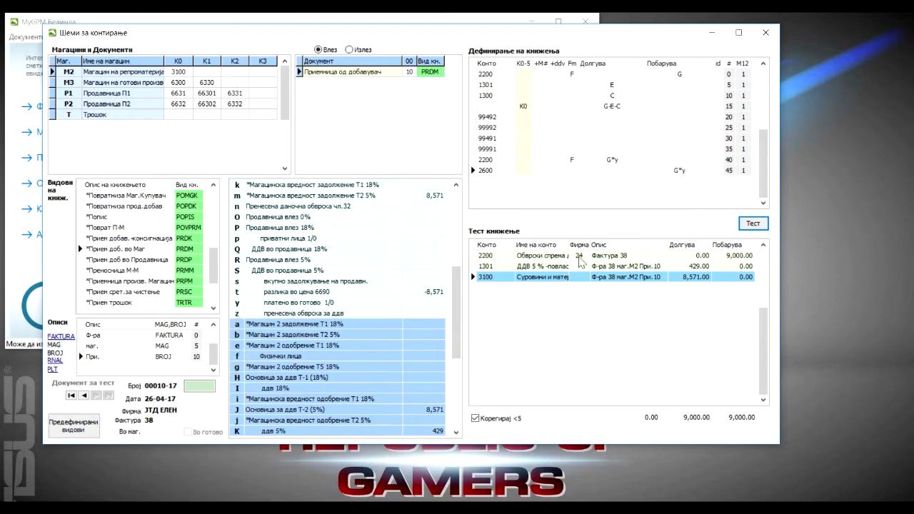
click(580, 257)
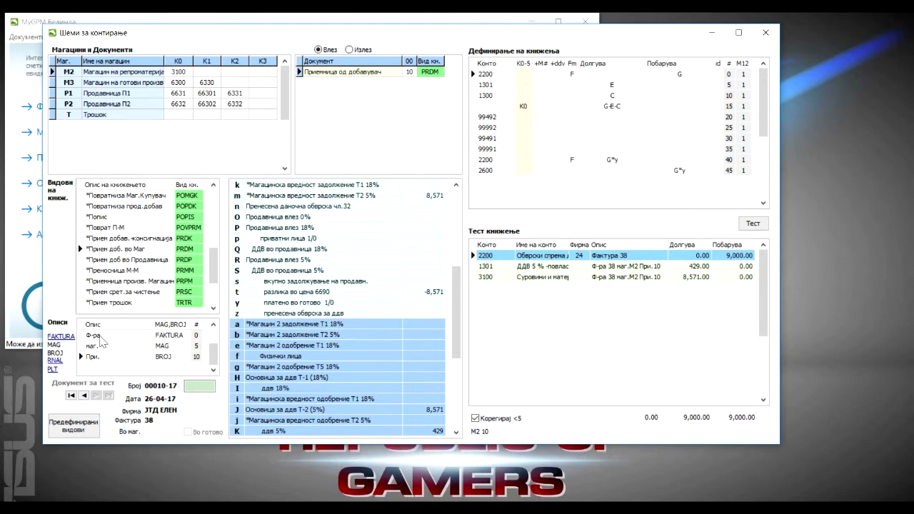
Examine how the description parts Ф-ра, маг. and При. pair with FAKTURA, MAG and BROJ in the posting description.
click(100, 336)
click(107, 345)
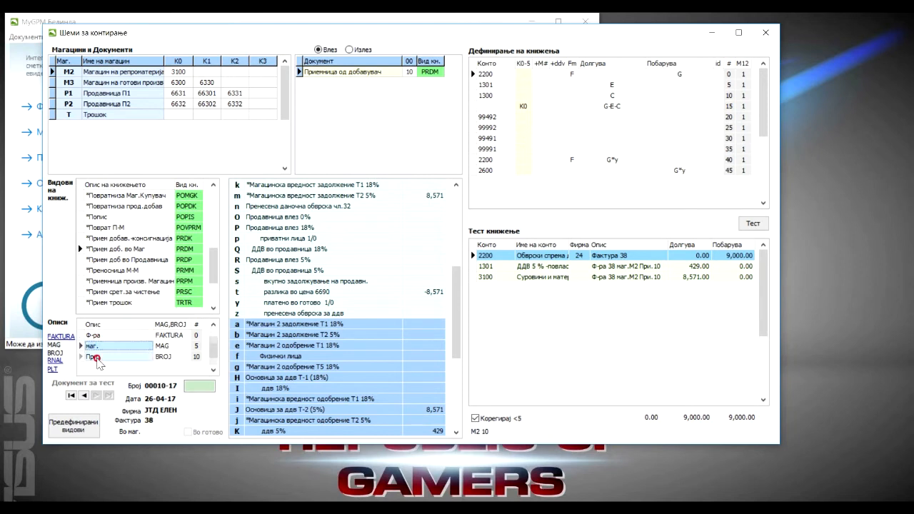
click(95, 357)
click(107, 335)
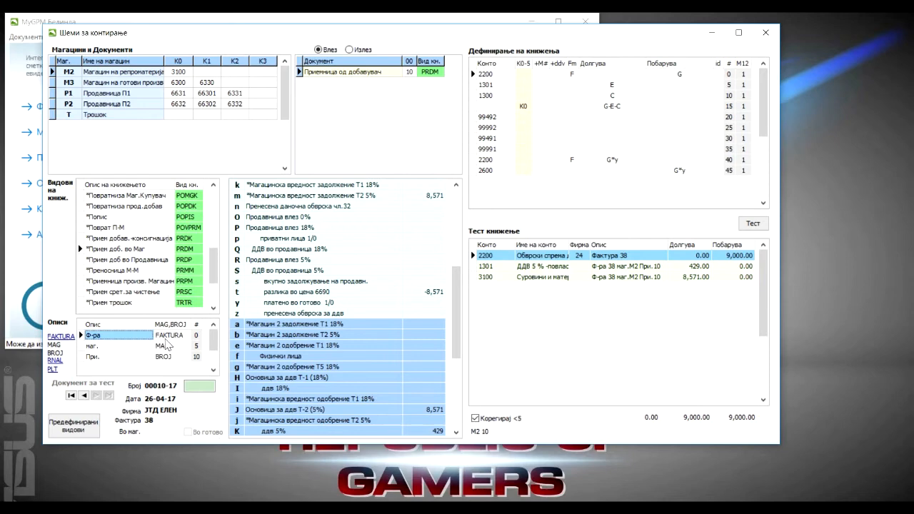
click(126, 346)
click(121, 356)
click(120, 337)
click(119, 347)
click(120, 358)
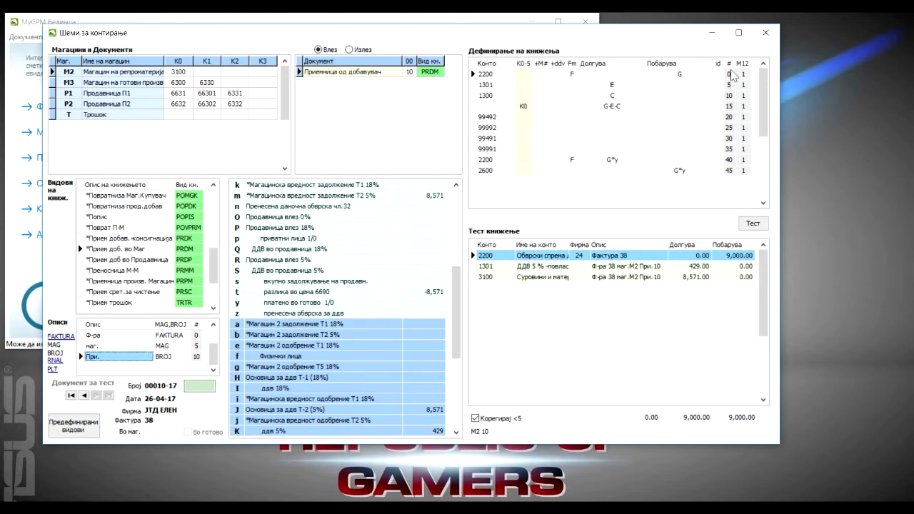
Inspect the fixed accounts 2200, 1301 and 1300 in the scheme and the K0-5 field of the first 2200 line.
click(503, 73)
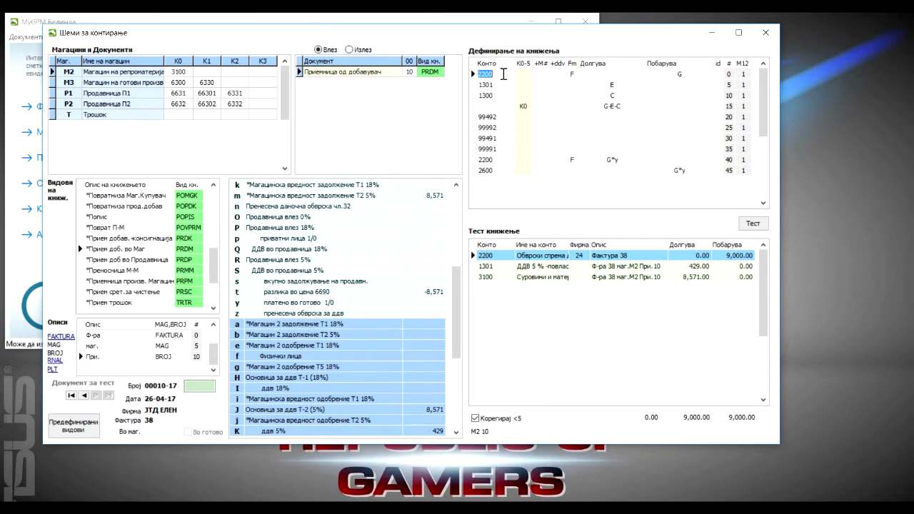
click(498, 83)
click(496, 94)
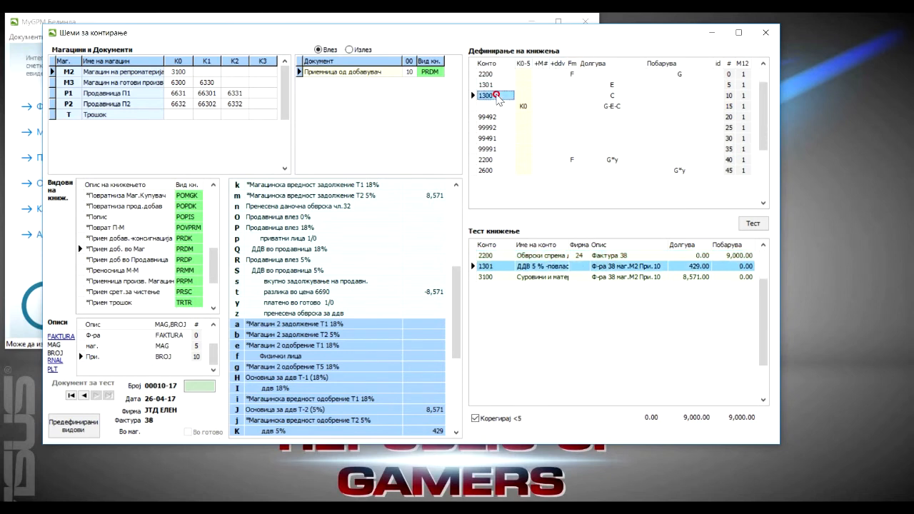
click(494, 74)
click(494, 85)
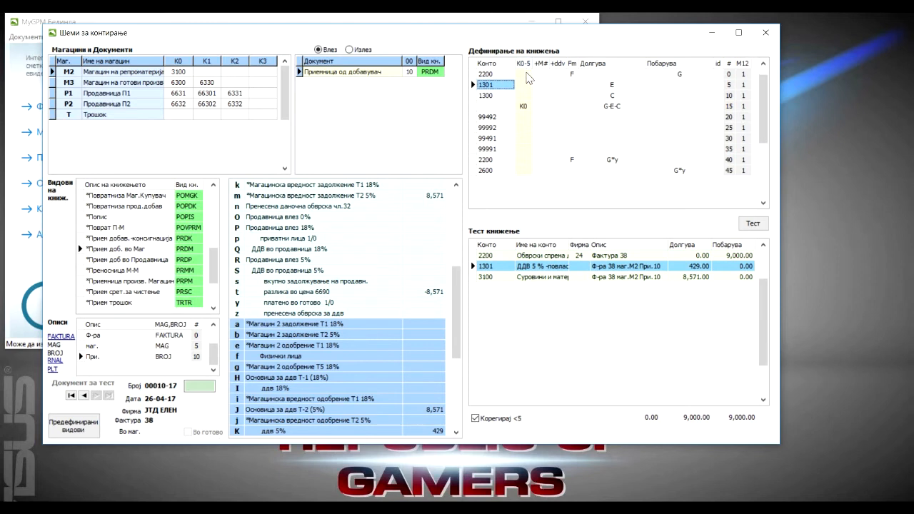
click(524, 74)
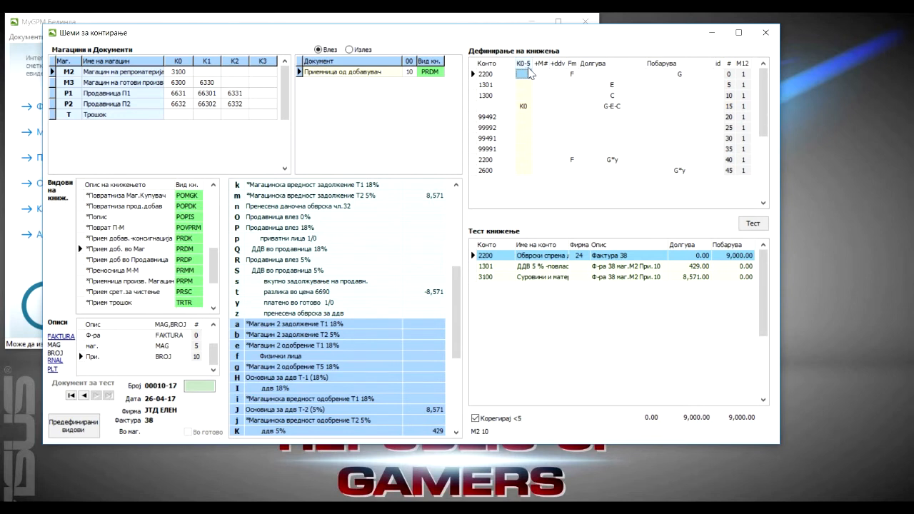
Inspect the K0 entry of the G-E-C posting line and the +M#, +ddv and Fm fields of the lines above it.
click(524, 108)
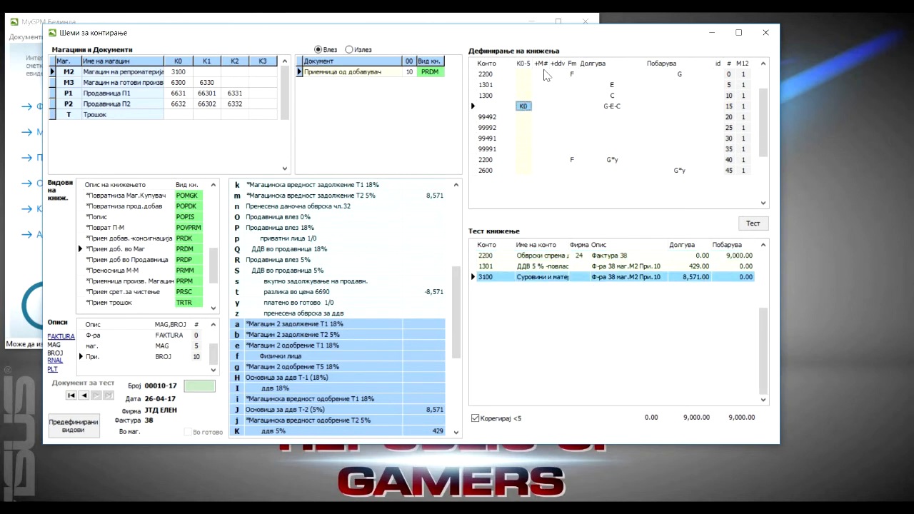
click(542, 73)
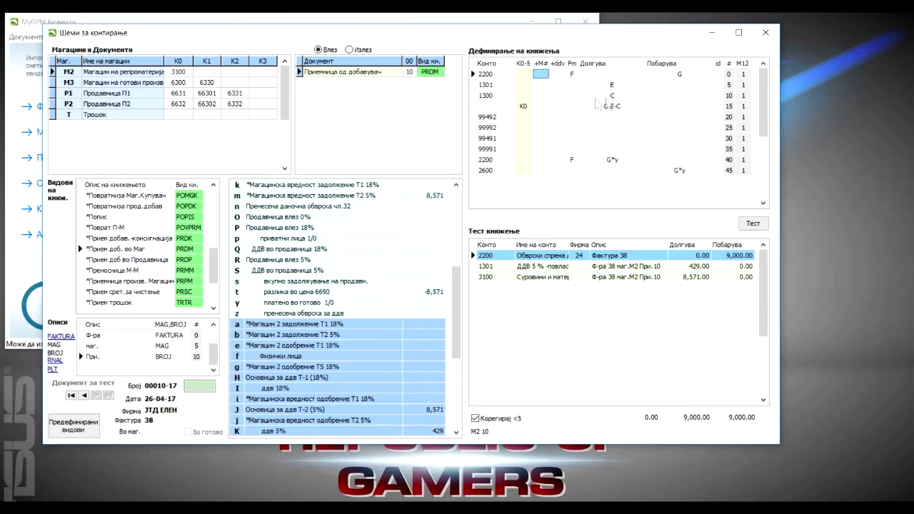
click(558, 85)
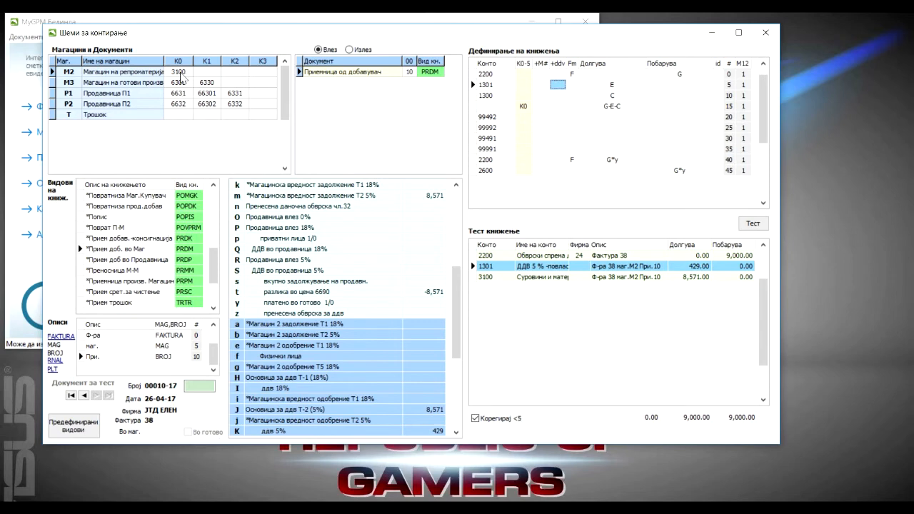
click(573, 85)
Open the warehouses table (Магацини) and inspect the Фирма field of warehouse M2.
drag(266, 34, 401, 55)
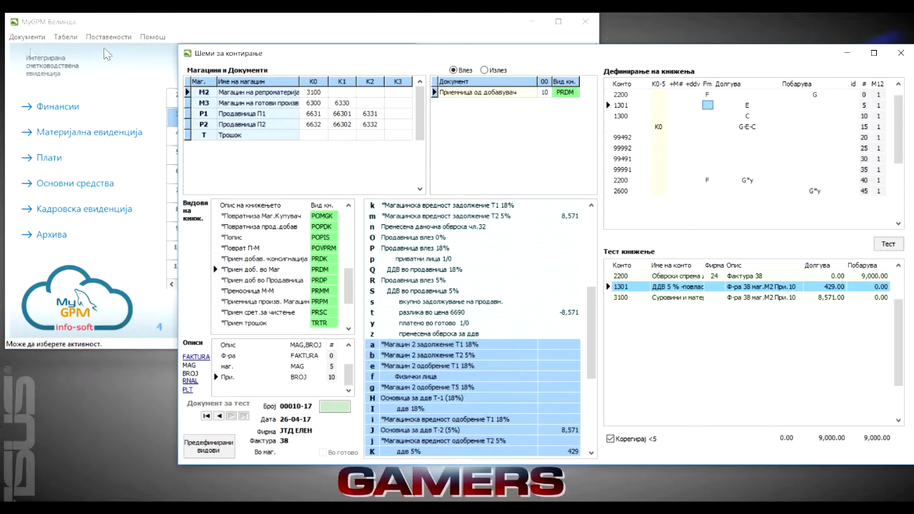
click(65, 37)
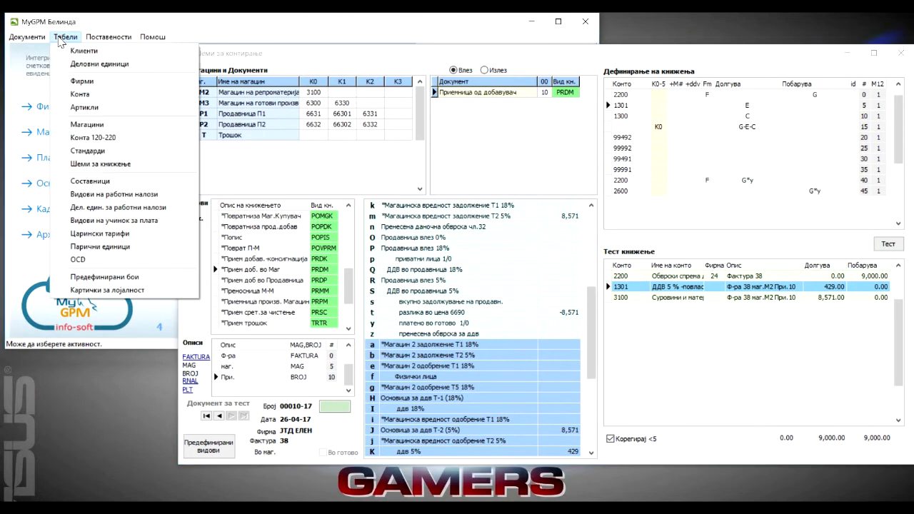
click(82, 126)
click(138, 180)
click(134, 170)
click(460, 171)
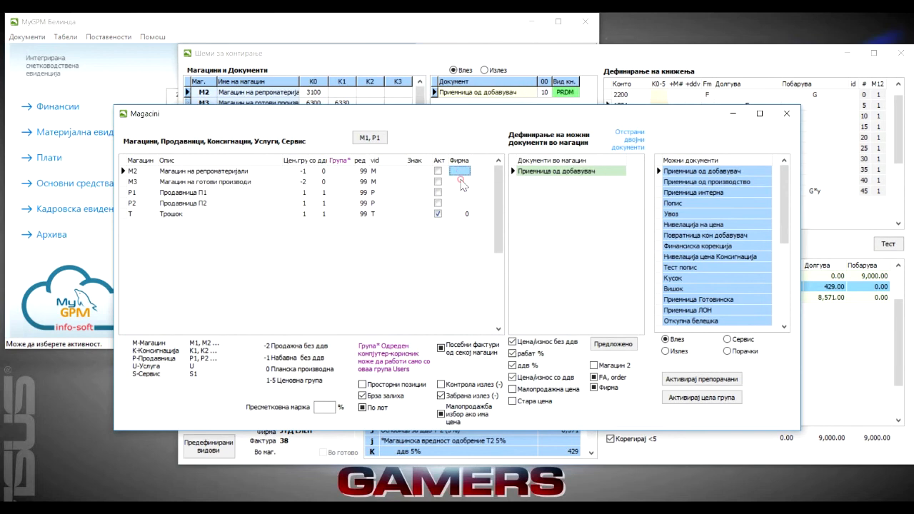
Compare the Фирма fields of warehouses M2 and M3, where a company number can be assigned to each.
click(460, 181)
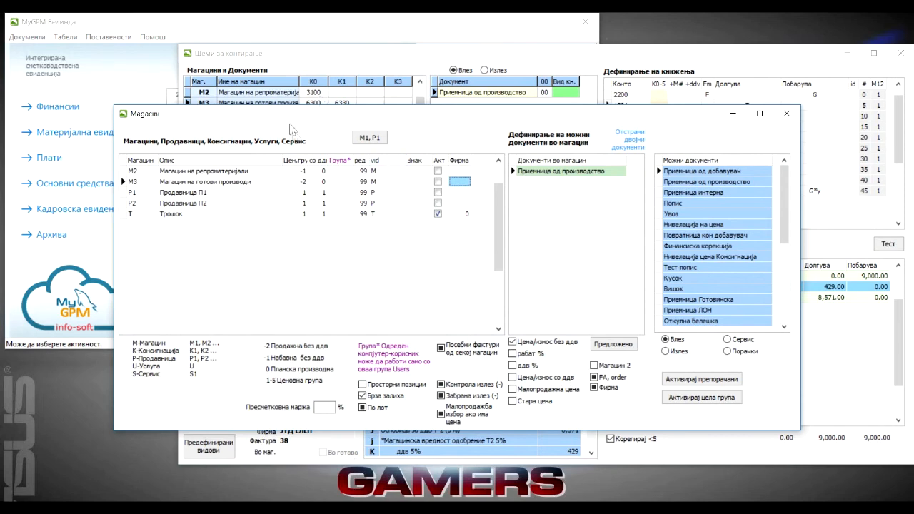
click(458, 172)
click(458, 182)
click(457, 172)
click(457, 182)
click(458, 172)
click(458, 182)
click(458, 172)
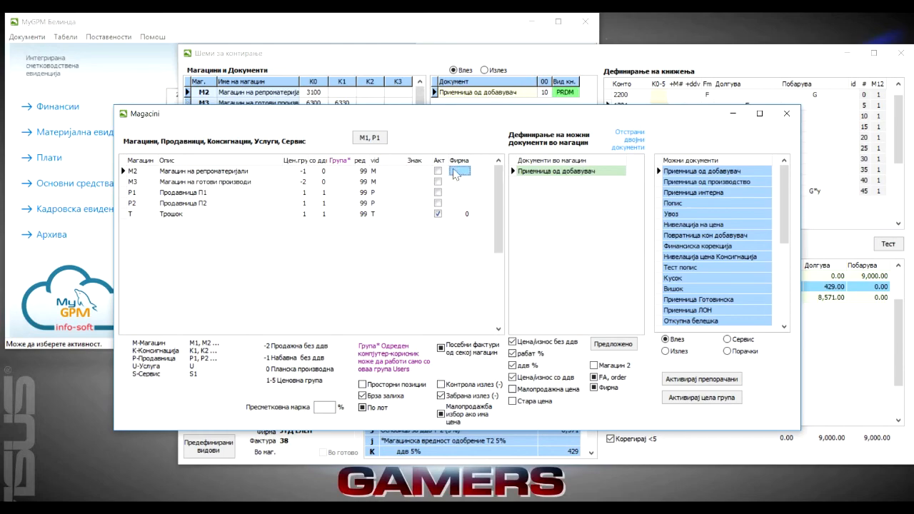
Open the companies table (Фирми), review the numbered company list including M2 and M3, and close it.
click(68, 37)
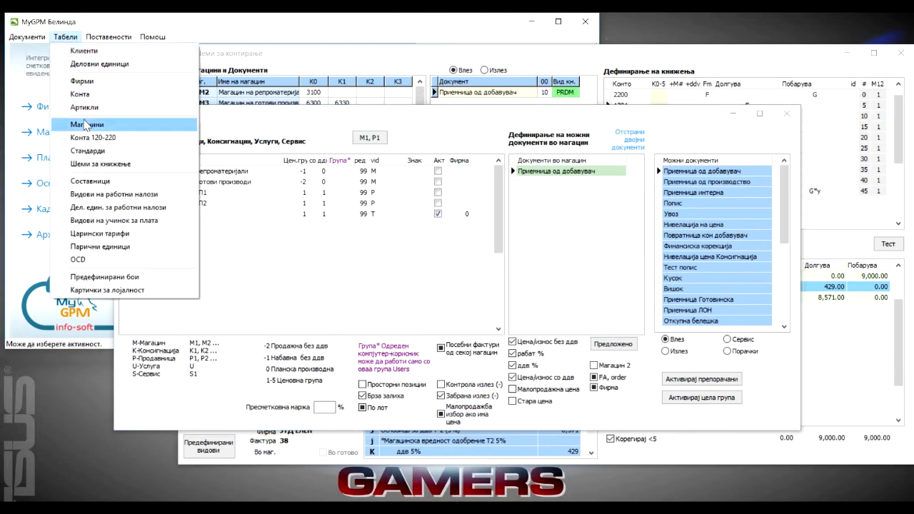
click(81, 81)
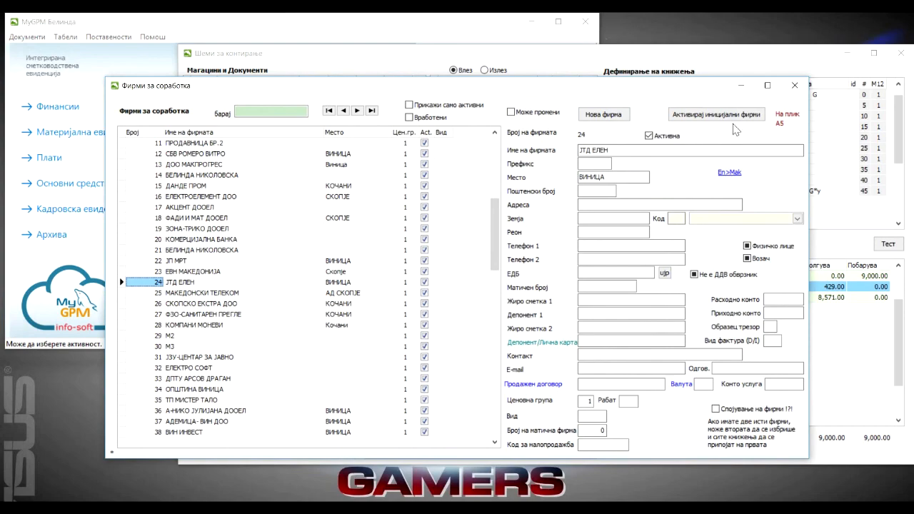
click(793, 86)
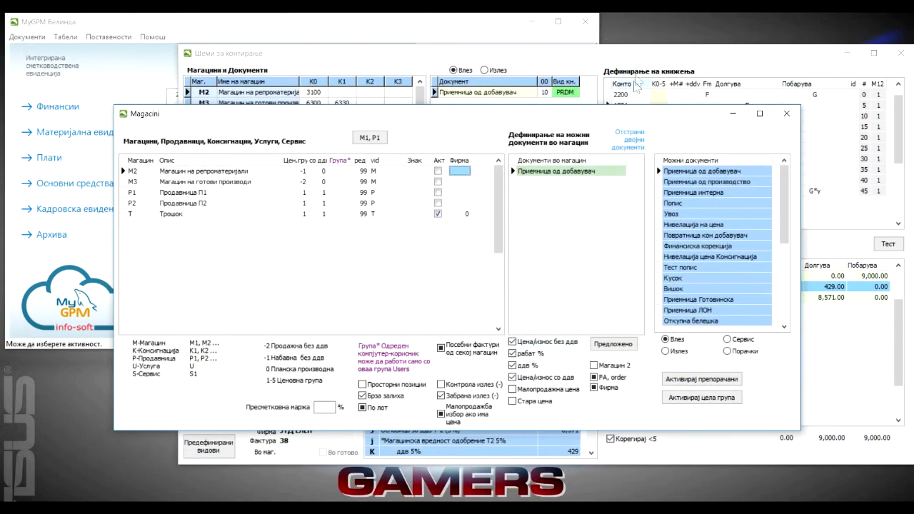
Return to the posting schemes window, try the marker m in the Fm field of the 1301 line, and clear it.
drag(638, 59, 480, 60)
click(550, 107)
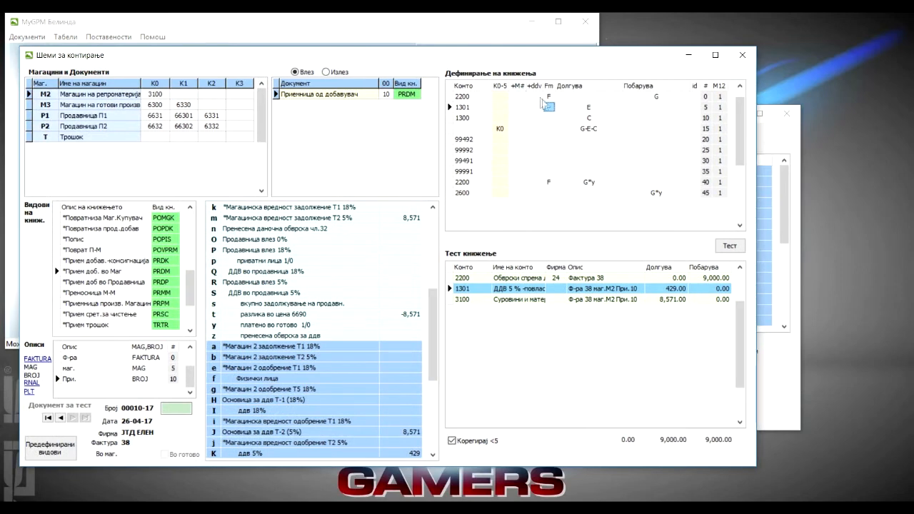
text(M)
click(558, 108)
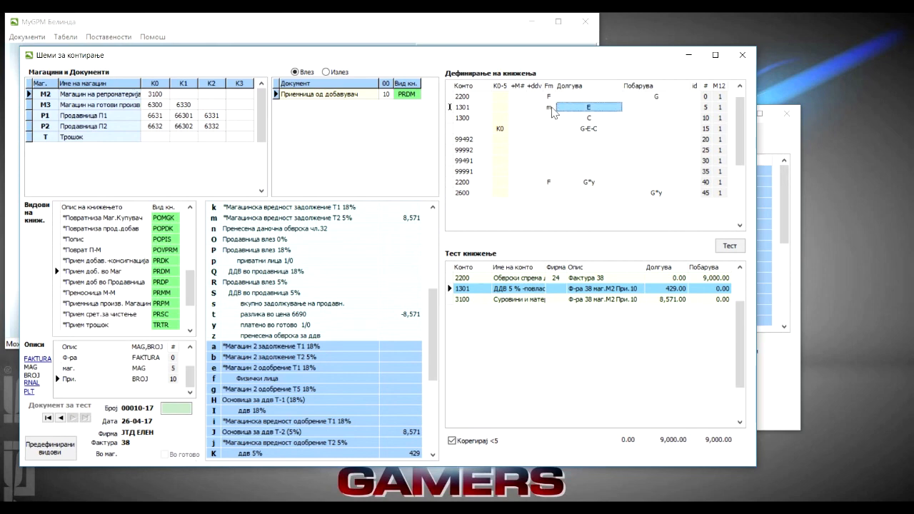
click(547, 108)
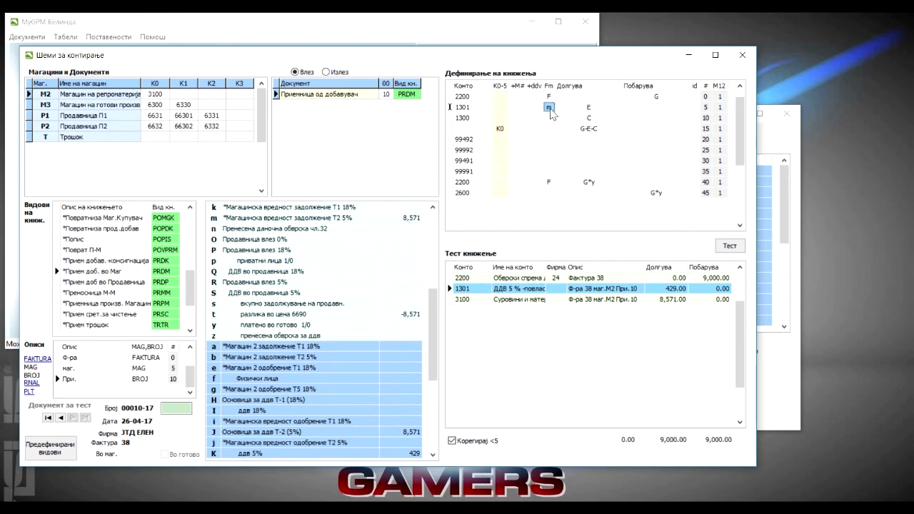
key(Delete)
Try the marker m in the Fm field of the K0 line, check Фирма on the 3100 test line, and remove the marker.
click(548, 128)
text(m)
key(Return)
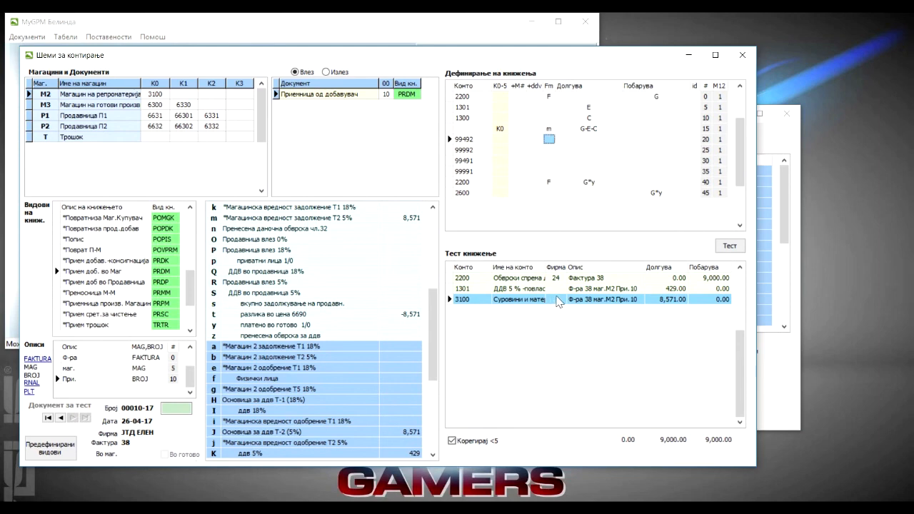
click(554, 303)
click(548, 129)
key(BackSpace)
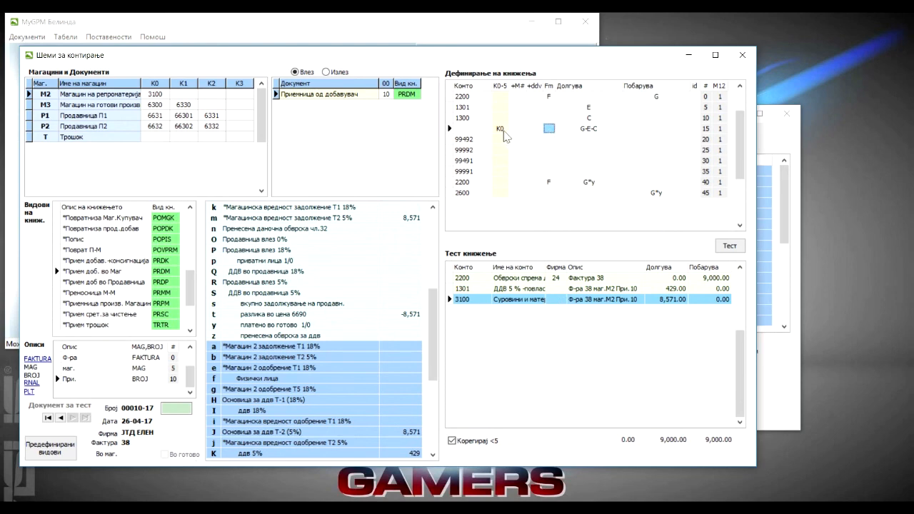